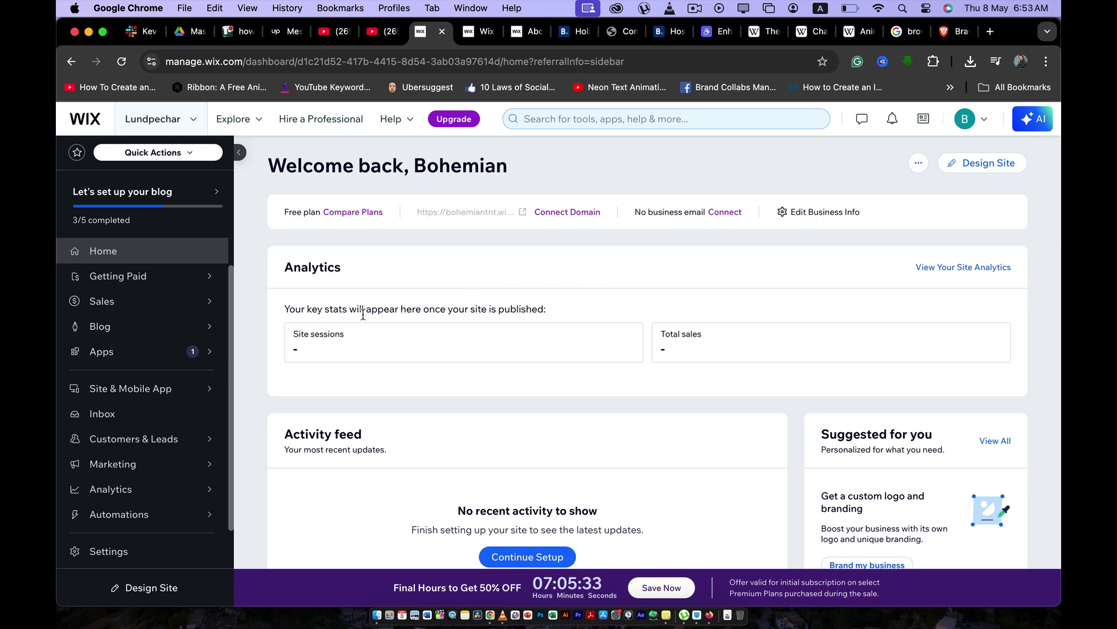
Step: Switch from the site dashboard to the browser tab with the Wix editor showing the Home page
{"action": "scroll", "coordinate": [384, 349], "scroll_direction": "down", "scroll_amount": 3}
{"action": "scroll", "coordinate": [394, 281], "scroll_direction": "up", "scroll_amount": 3}
{"action": "left_click", "coordinate": [479, 39]}
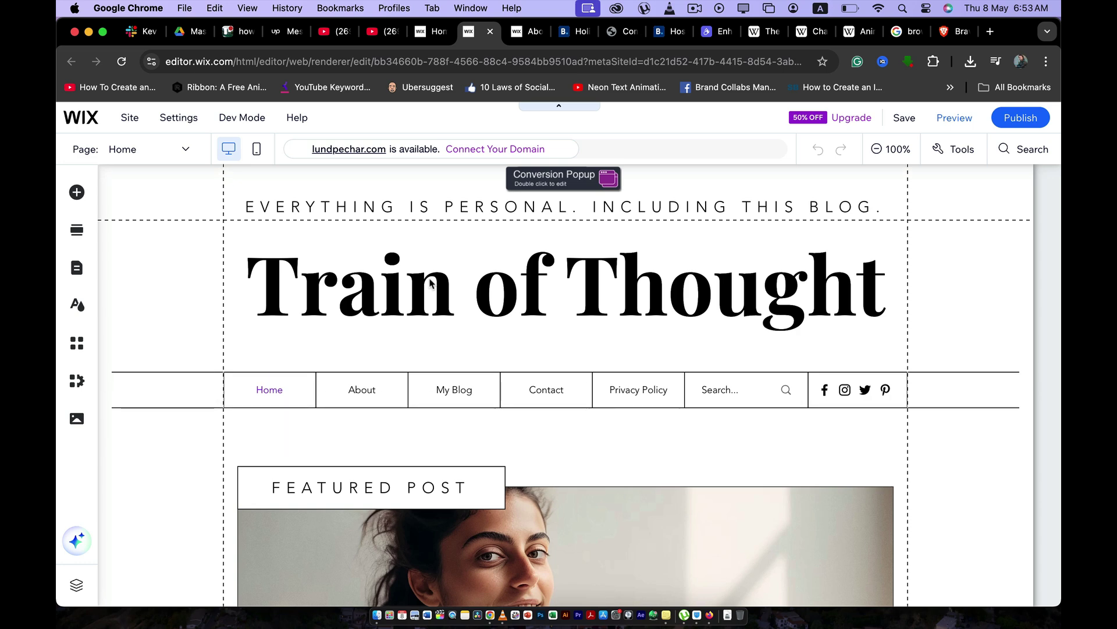
Step: Delete the Home page section that holds the "Join our mailing list" form and the "My Pick of the Month" sidebar
{"action": "scroll", "coordinate": [392, 407], "scroll_direction": "down", "scroll_amount": 10}
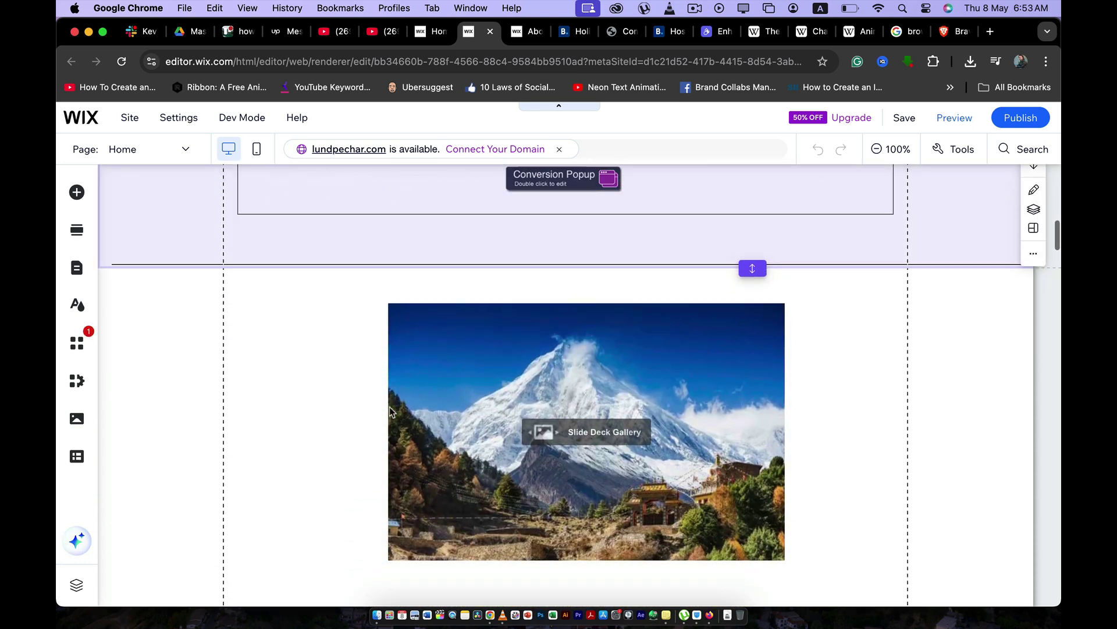
{"action": "scroll", "coordinate": [390, 410], "scroll_direction": "down", "scroll_amount": 15}
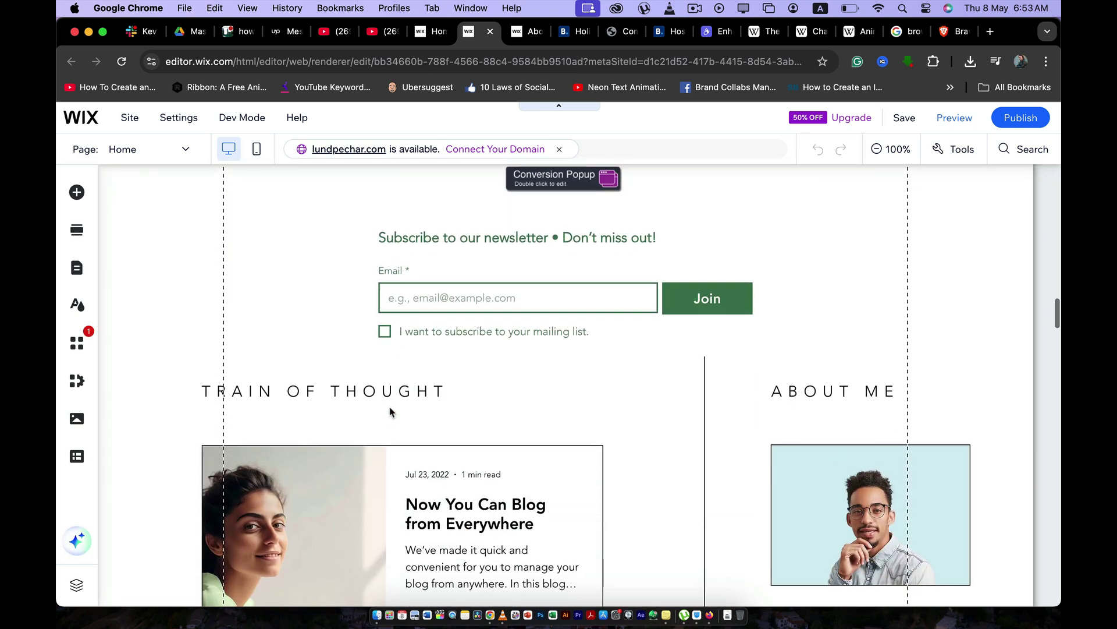
{"action": "scroll", "coordinate": [390, 411], "scroll_direction": "down", "scroll_amount": 15}
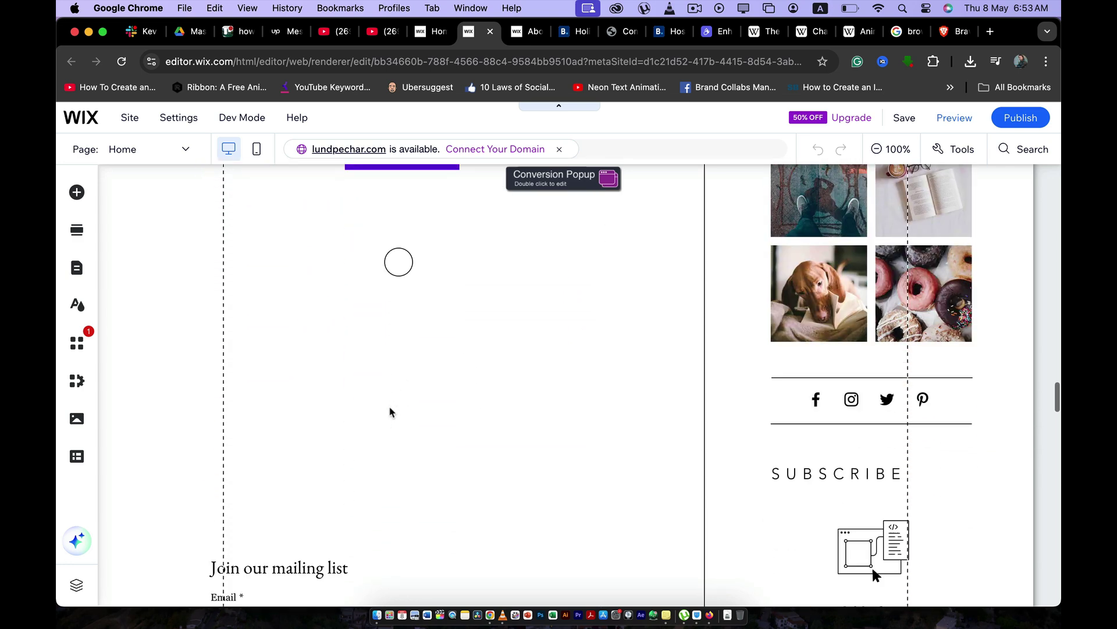
{"action": "scroll", "coordinate": [390, 412], "scroll_direction": "down", "scroll_amount": 15}
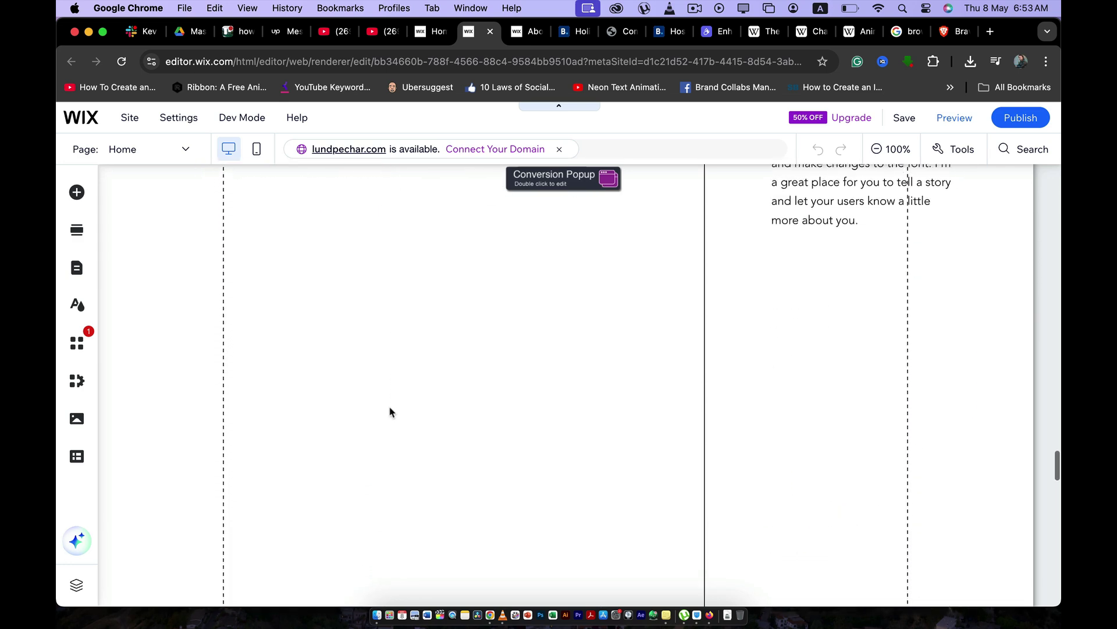
{"action": "scroll", "coordinate": [390, 412], "scroll_direction": "down", "scroll_amount": 3}
{"action": "scroll", "coordinate": [390, 412], "scroll_direction": "up", "scroll_amount": 10}
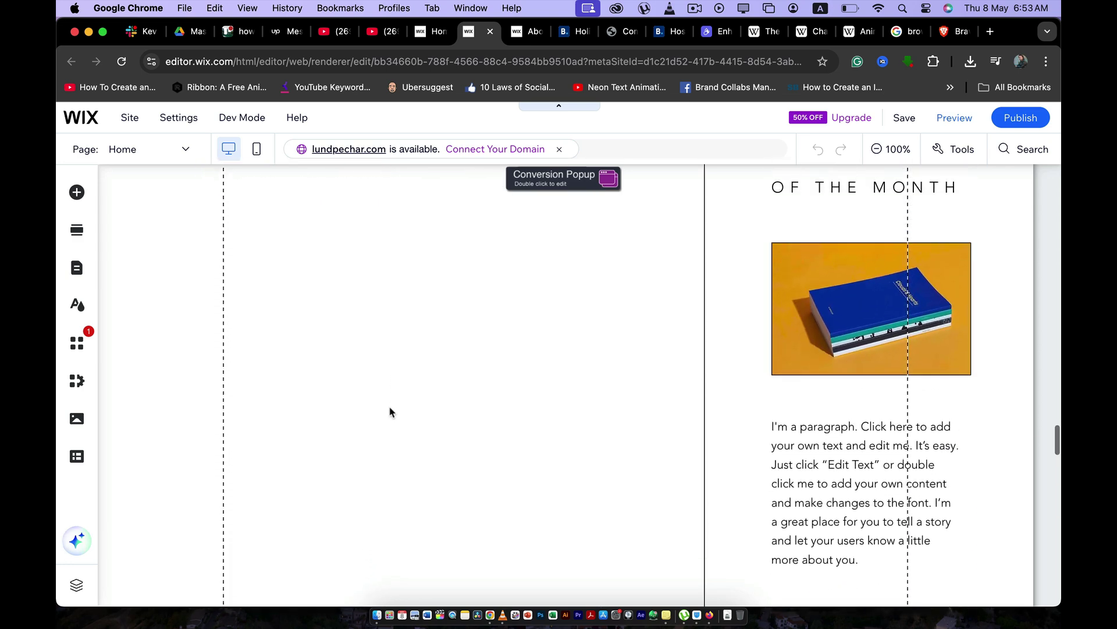
{"action": "scroll", "coordinate": [389, 334], "scroll_direction": "down", "scroll_amount": 3}
{"action": "scroll", "coordinate": [389, 334], "scroll_direction": "up", "scroll_amount": 2}
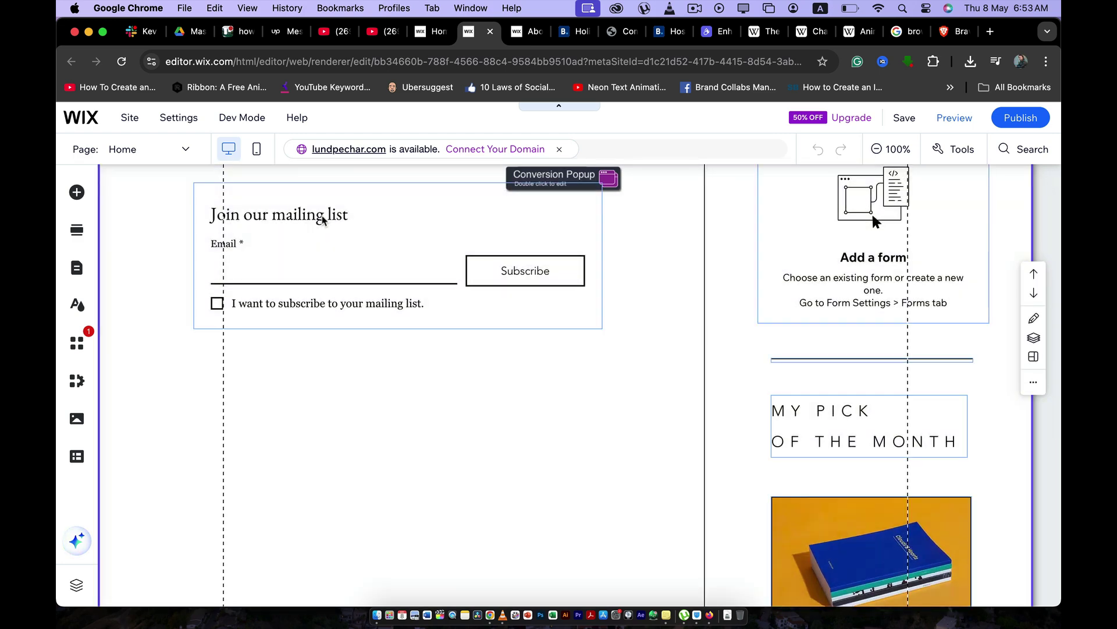
{"action": "key", "text": "Delete"}
Step: Delete the "Ptivacy policy" text section located just above the footer
{"action": "scroll", "coordinate": [400, 303], "scroll_direction": "up", "scroll_amount": 10}
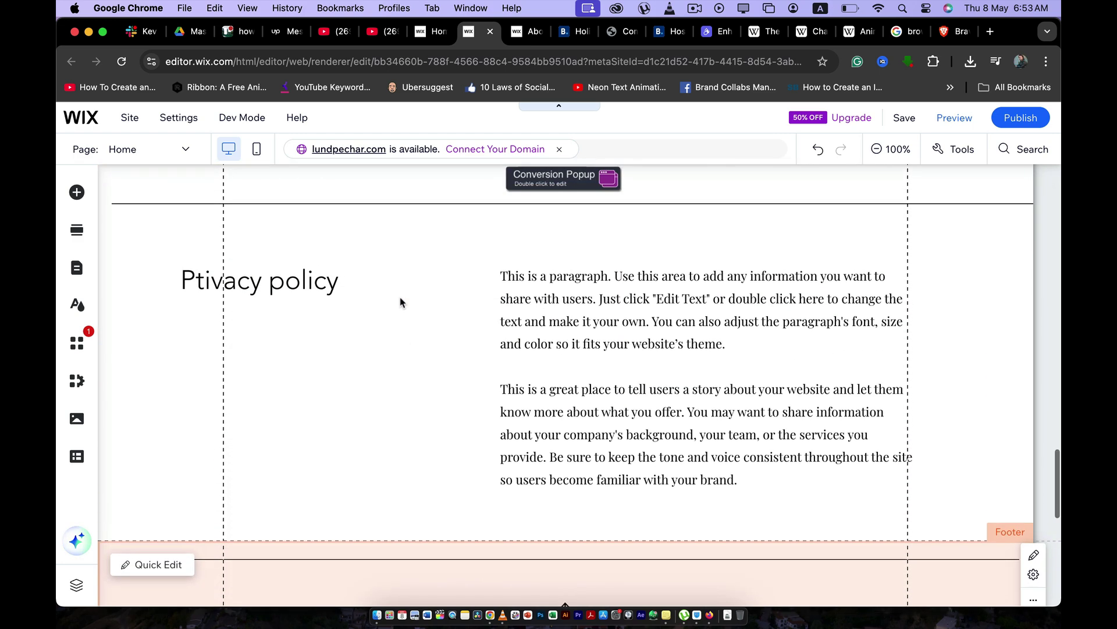
{"action": "scroll", "coordinate": [407, 335], "scroll_direction": "up", "scroll_amount": 5}
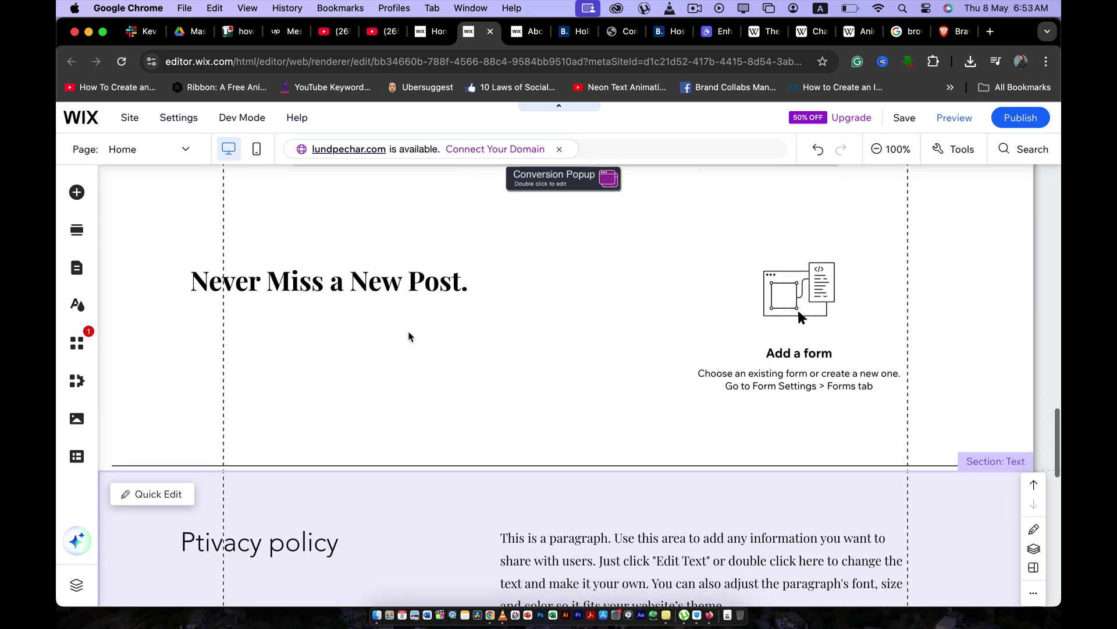
{"action": "scroll", "coordinate": [409, 336], "scroll_direction": "down", "scroll_amount": 2}
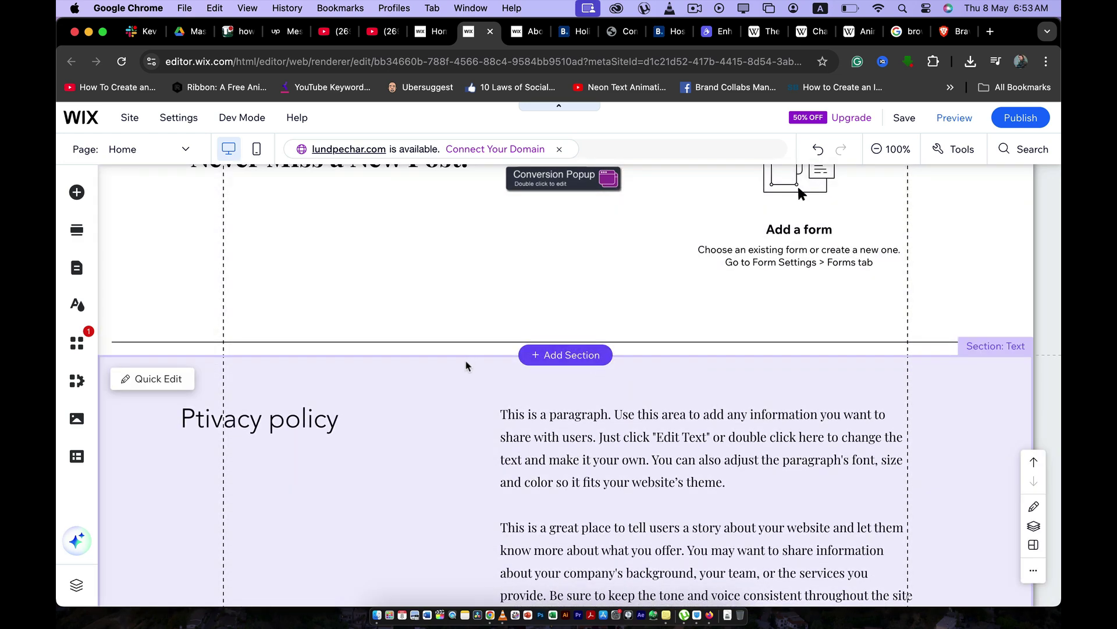
{"action": "left_click", "coordinate": [460, 393]}
{"action": "scroll", "coordinate": [640, 436], "scroll_direction": "down", "scroll_amount": 2}
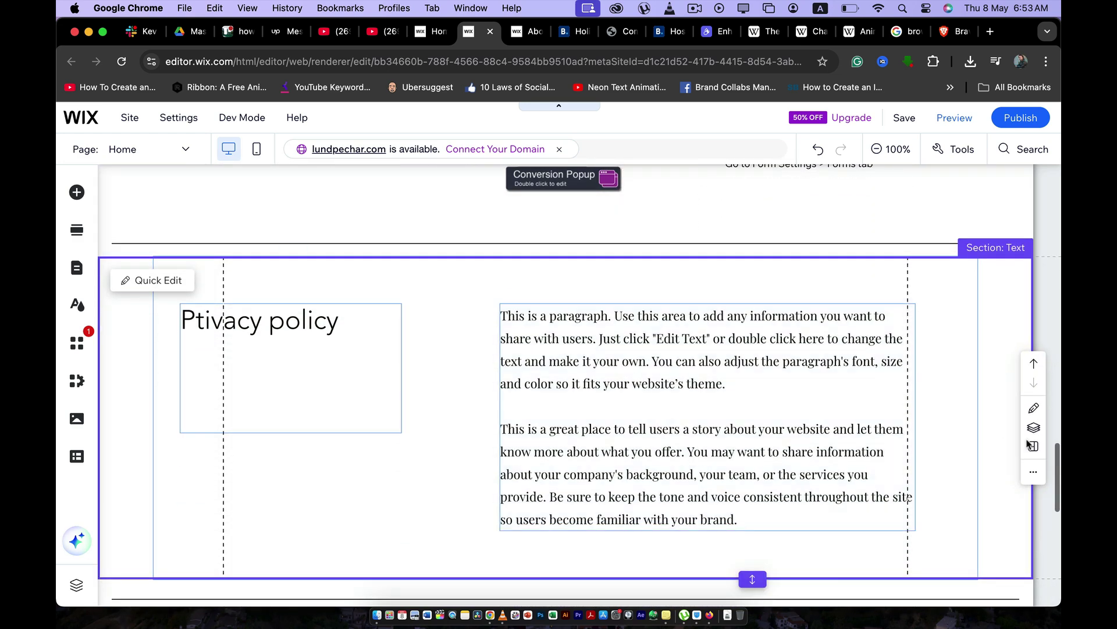
{"action": "left_click", "coordinate": [1034, 474]}
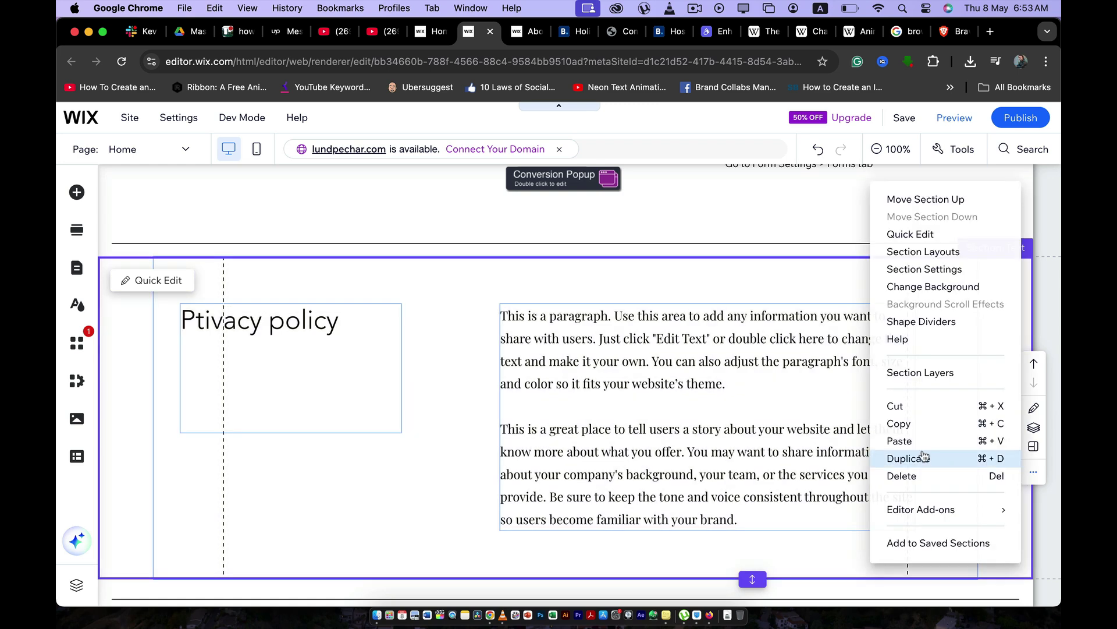
{"action": "left_click", "coordinate": [904, 475]}
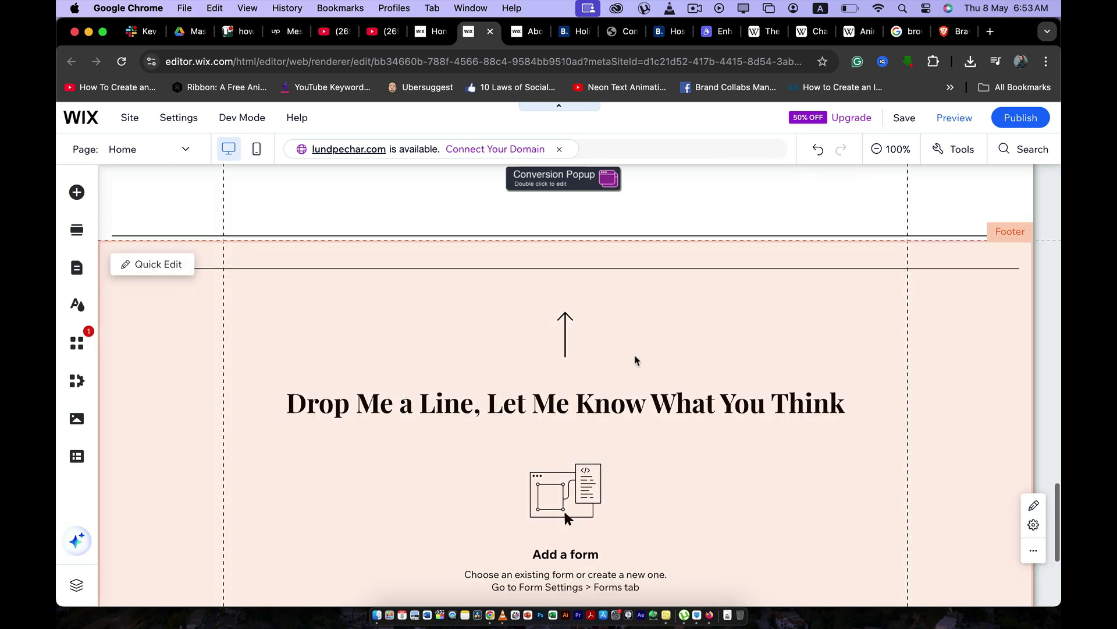
Step: Extend the "Never Miss a New Post." Subscribe section downward to create a large blank area beneath its divider line
{"action": "scroll", "coordinate": [636, 362], "scroll_direction": "down", "scroll_amount": 4}
{"action": "scroll", "coordinate": [635, 360], "scroll_direction": "up", "scroll_amount": 10}
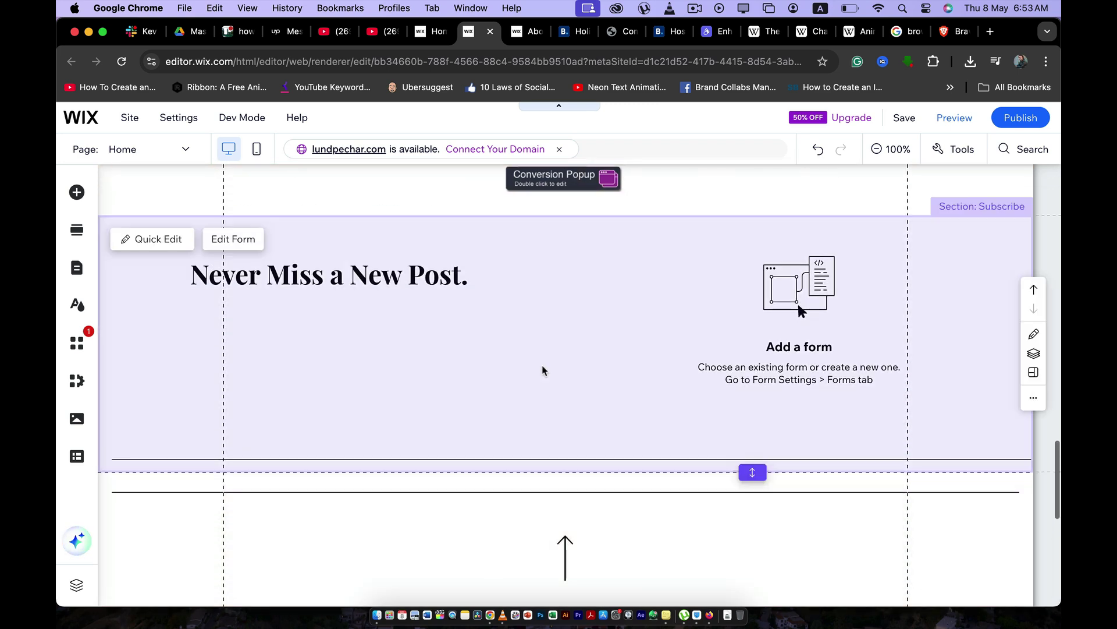
{"action": "scroll", "coordinate": [599, 386], "scroll_direction": "down", "scroll_amount": 3}
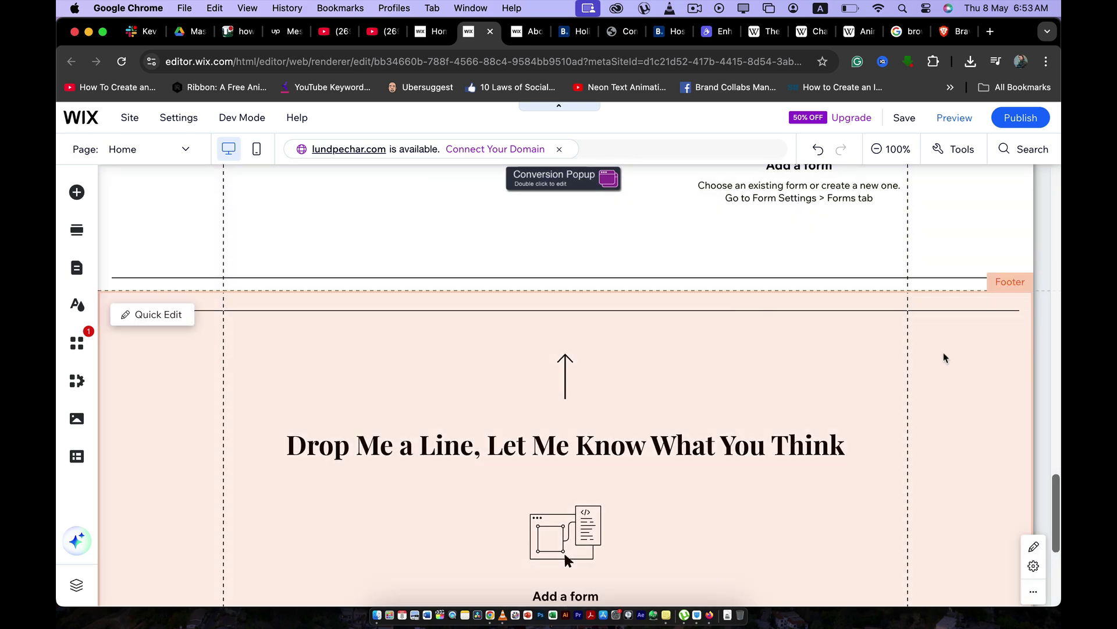
{"action": "left_click", "coordinate": [930, 352]}
{"action": "scroll", "coordinate": [467, 306], "scroll_direction": "up", "scroll_amount": 7}
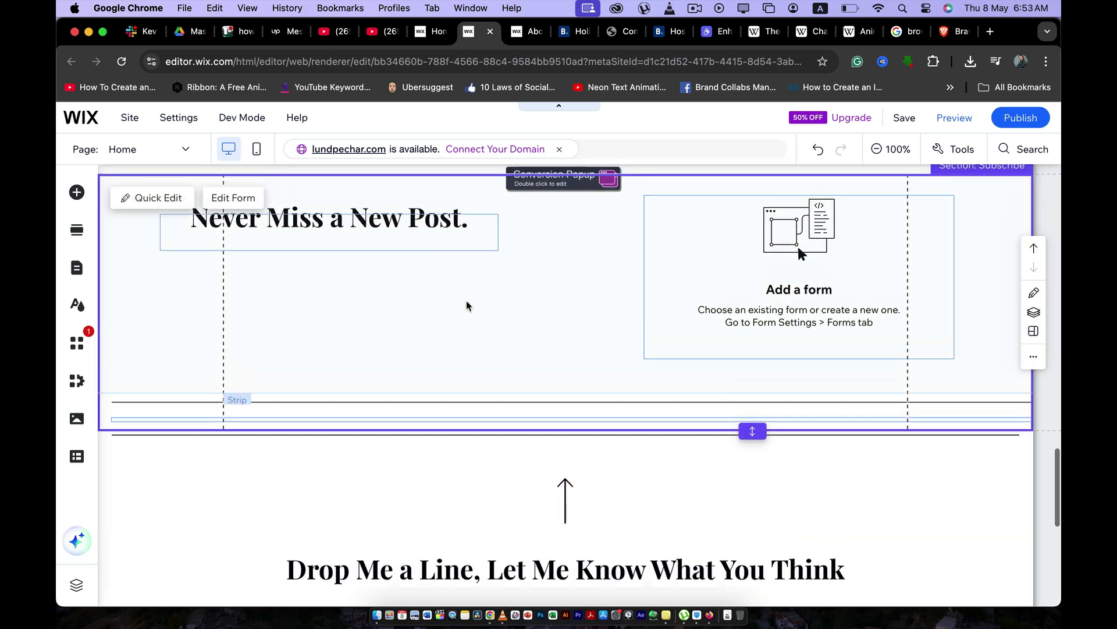
{"action": "scroll", "coordinate": [382, 332], "scroll_direction": "down", "scroll_amount": 5}
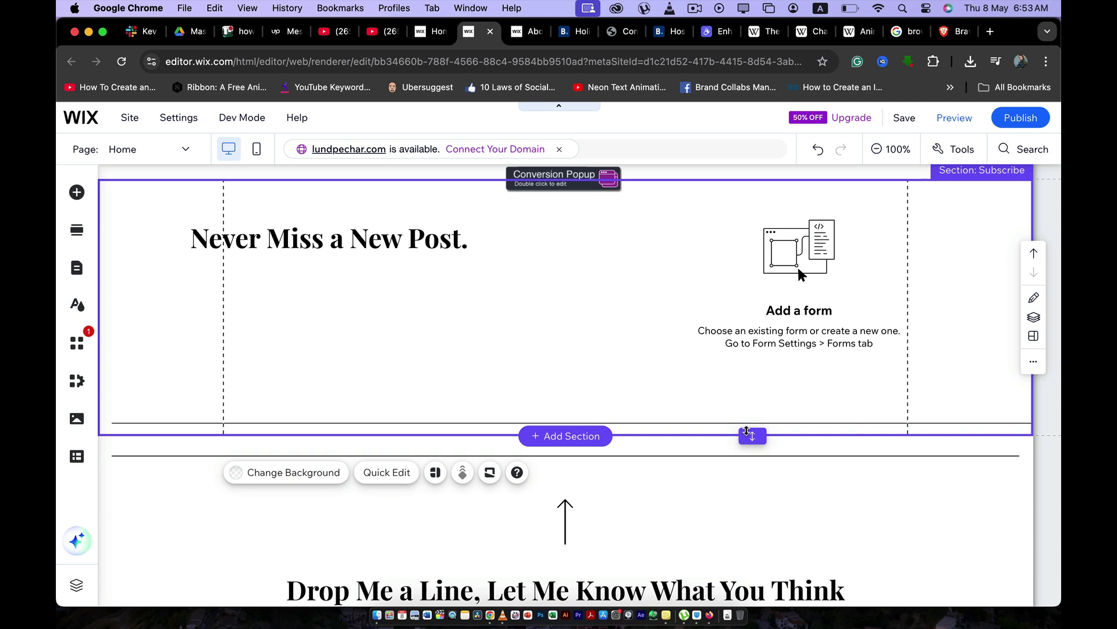
{"action": "left_click_drag", "start_coordinate": [749, 436], "coordinate": [752, 603]}
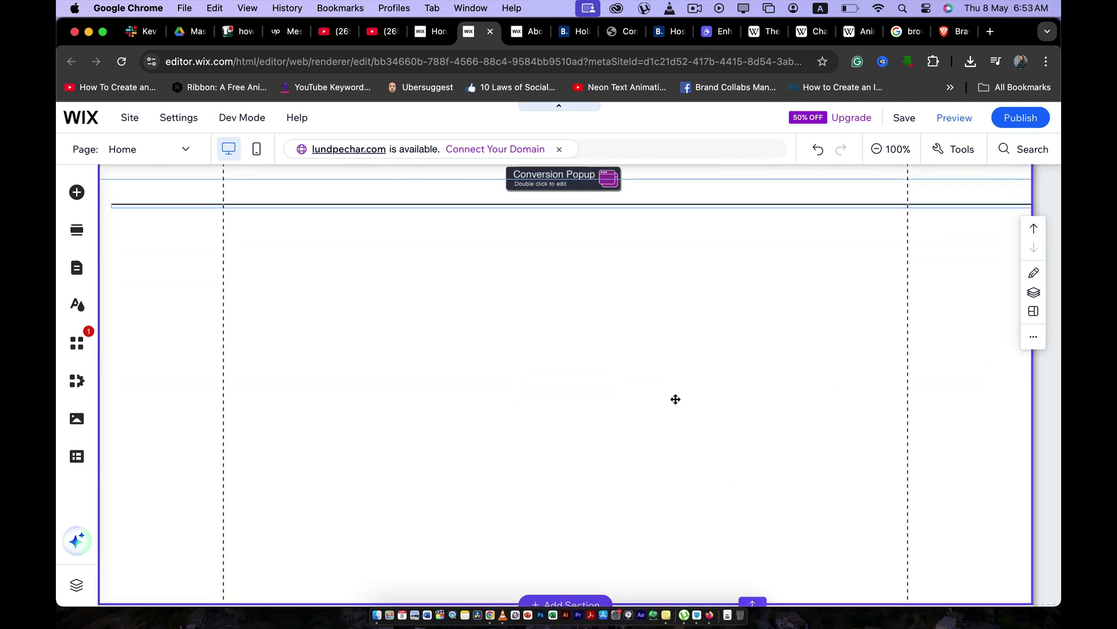
{"action": "scroll", "coordinate": [675, 401], "scroll_direction": "down", "scroll_amount": 2}
{"action": "scroll", "coordinate": [609, 349], "scroll_direction": "up", "scroll_amount": 3}
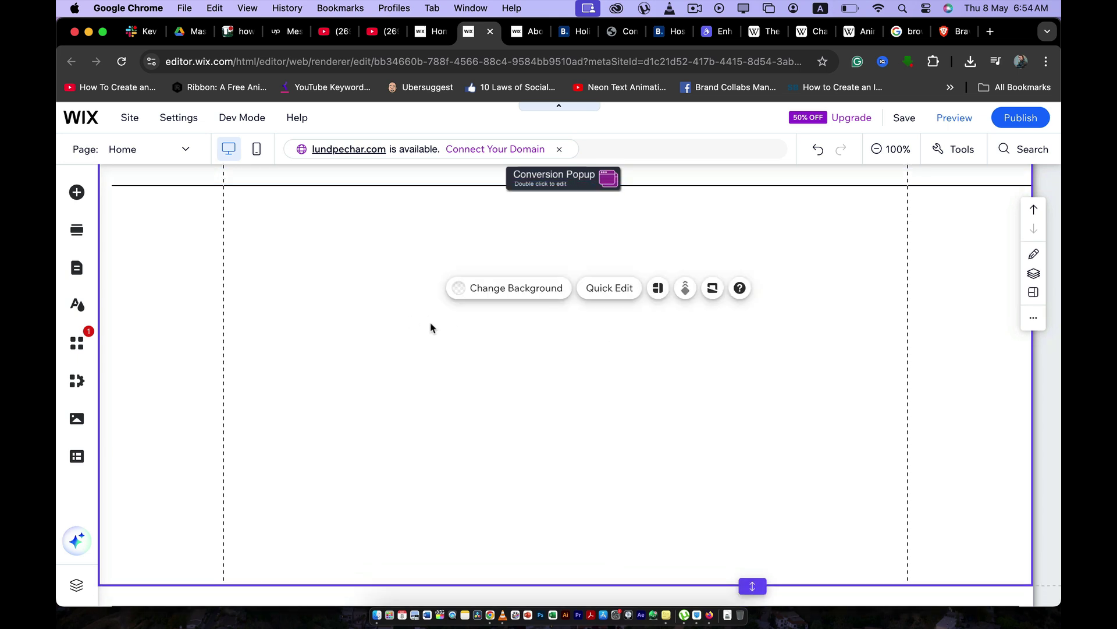
Step: Add the hover box with the bearded man's portrait and blue caption to the blank area of the Subscribe section
{"action": "left_click", "coordinate": [77, 194]}
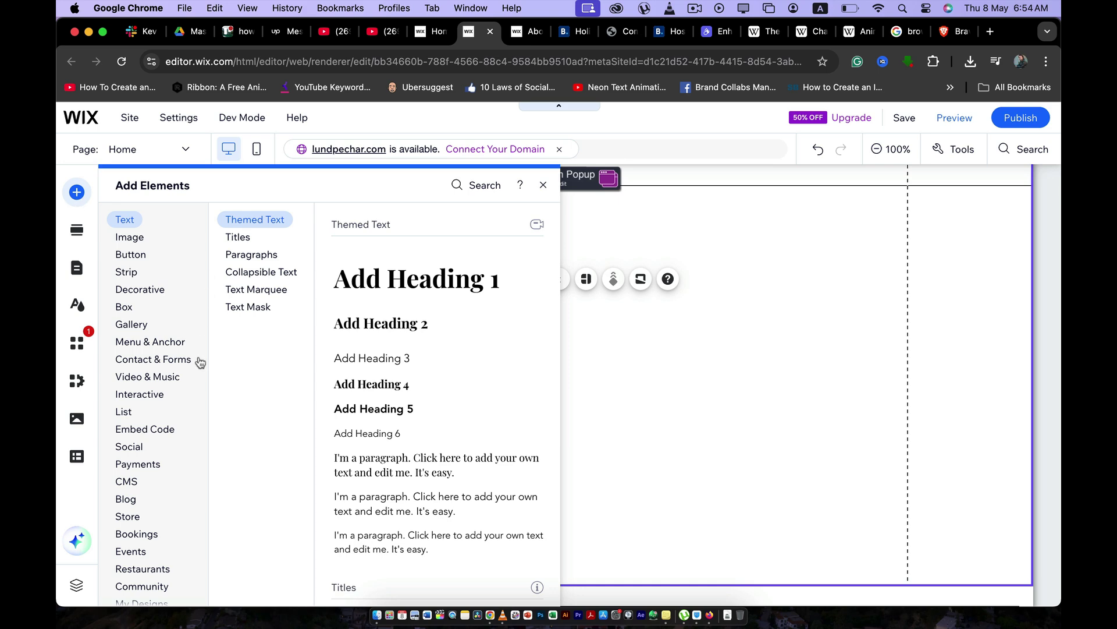
{"action": "mouse_move", "coordinate": [120, 304]}
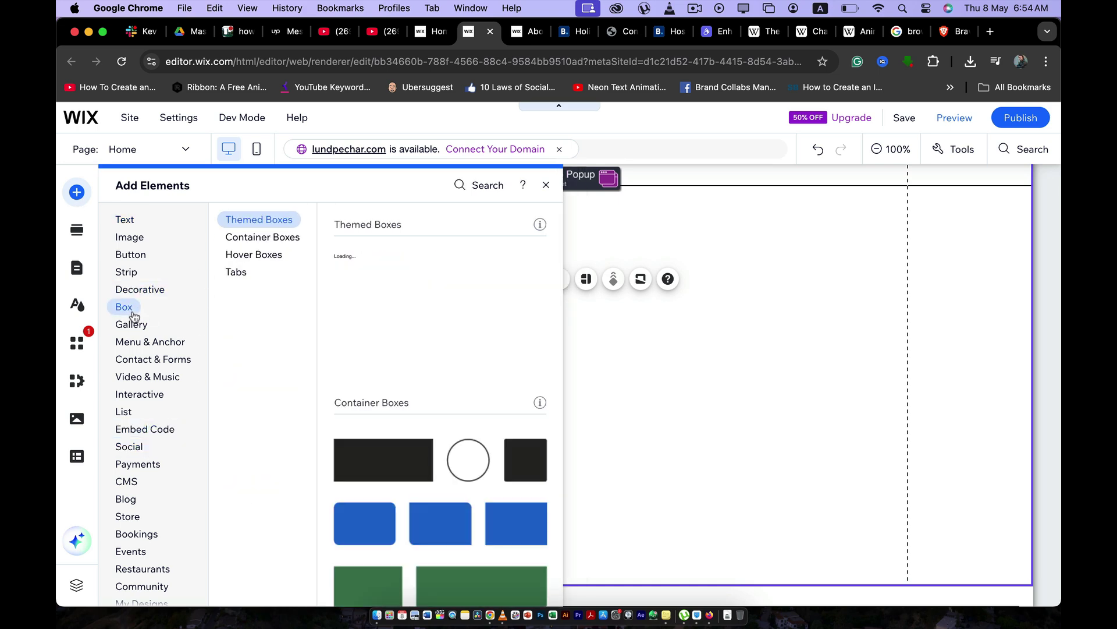
{"action": "left_click", "coordinate": [253, 256]}
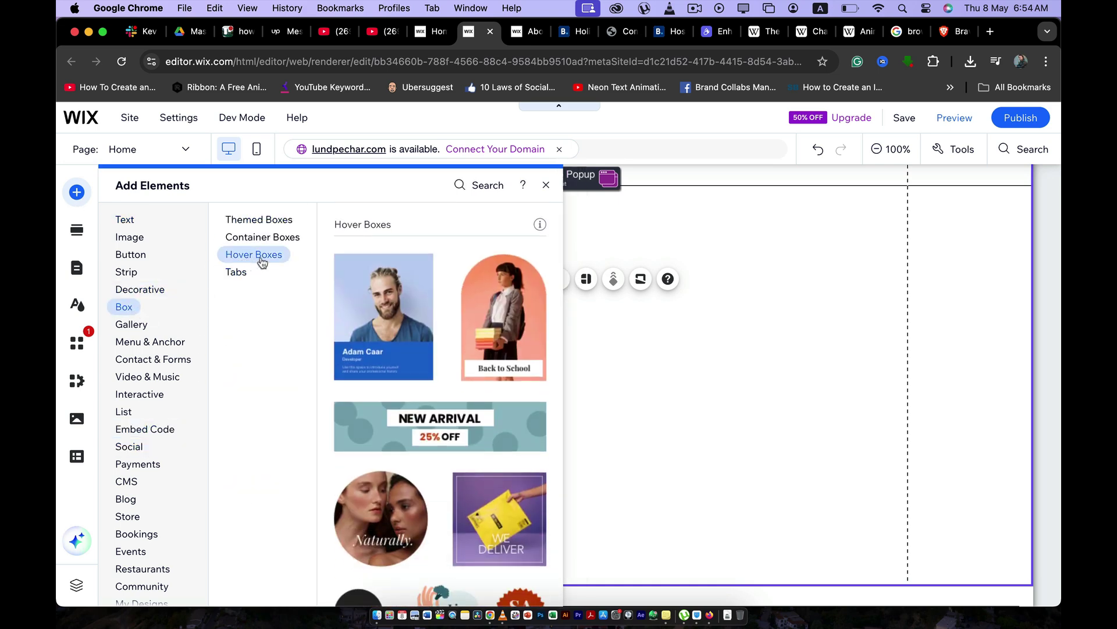
{"action": "left_click_drag", "start_coordinate": [378, 323], "coordinate": [579, 381]}
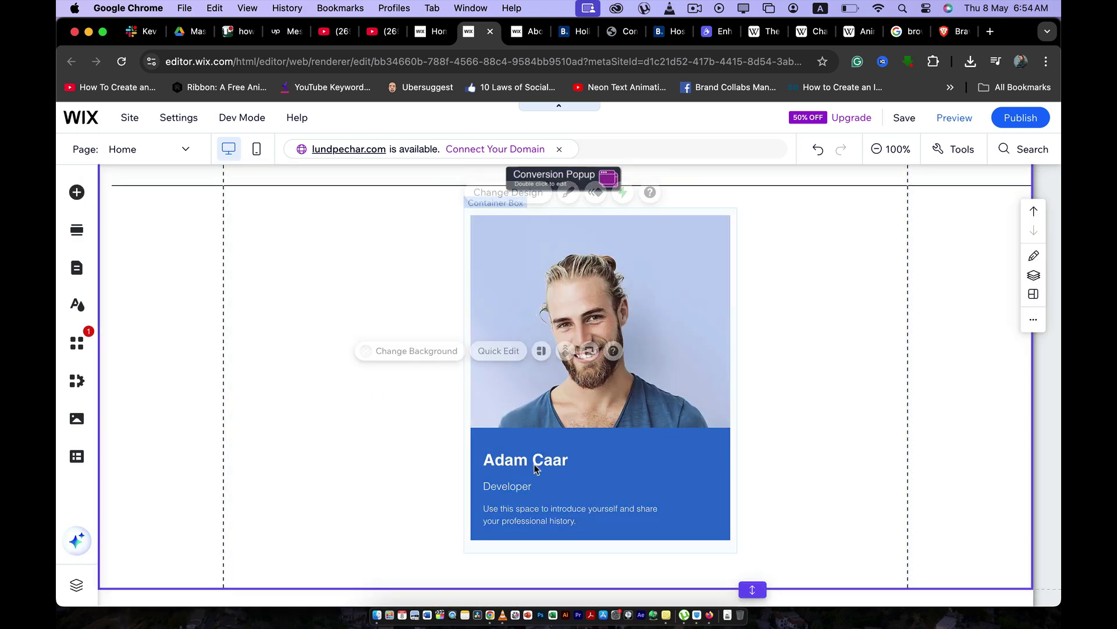
Step: Delete the name, "Developer" and introduction texts from the portrait box, keeping the box itself
{"action": "key", "text": "Delete"}
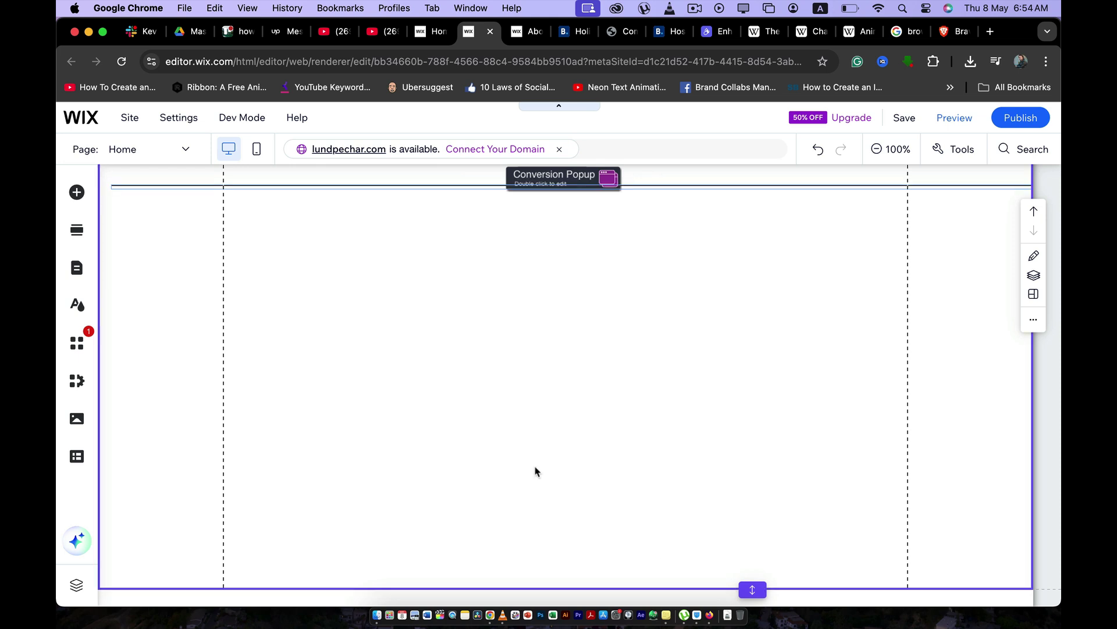
{"action": "key", "text": "ctrl+z"}
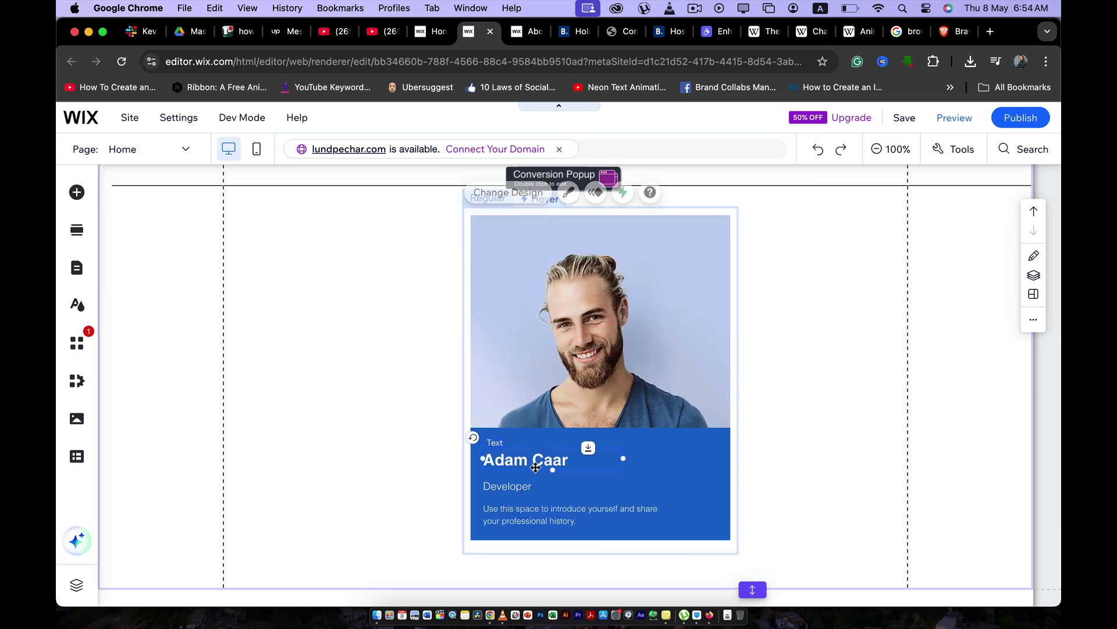
{"action": "left_click", "coordinate": [541, 459]}
{"action": "key", "text": "Delete"}
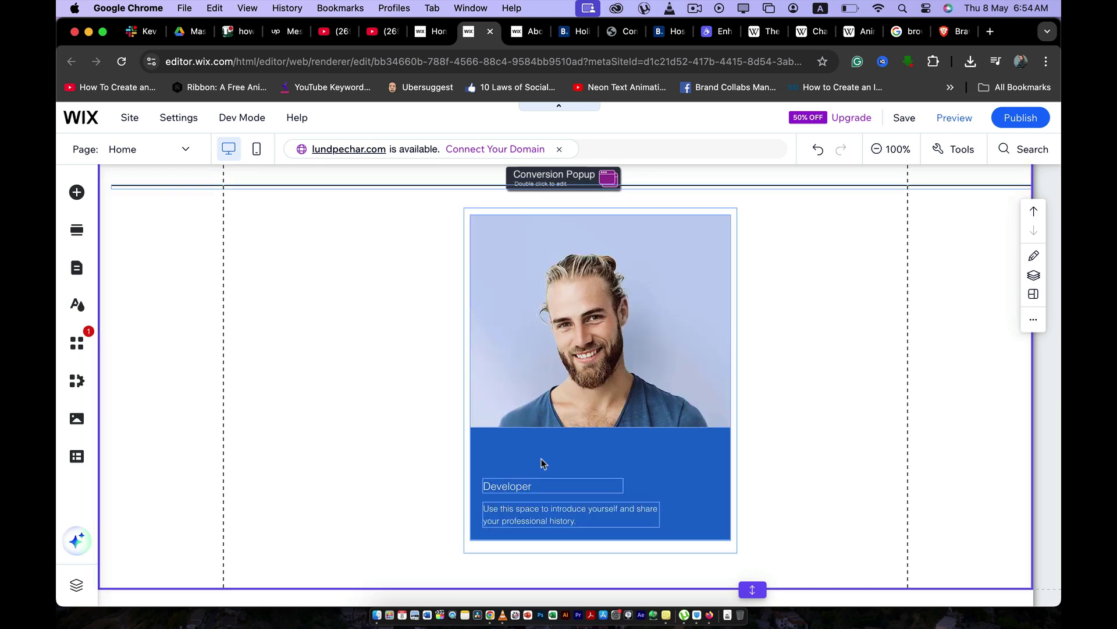
{"action": "left_click", "coordinate": [515, 486]}
{"action": "left_click", "coordinate": [515, 485]}
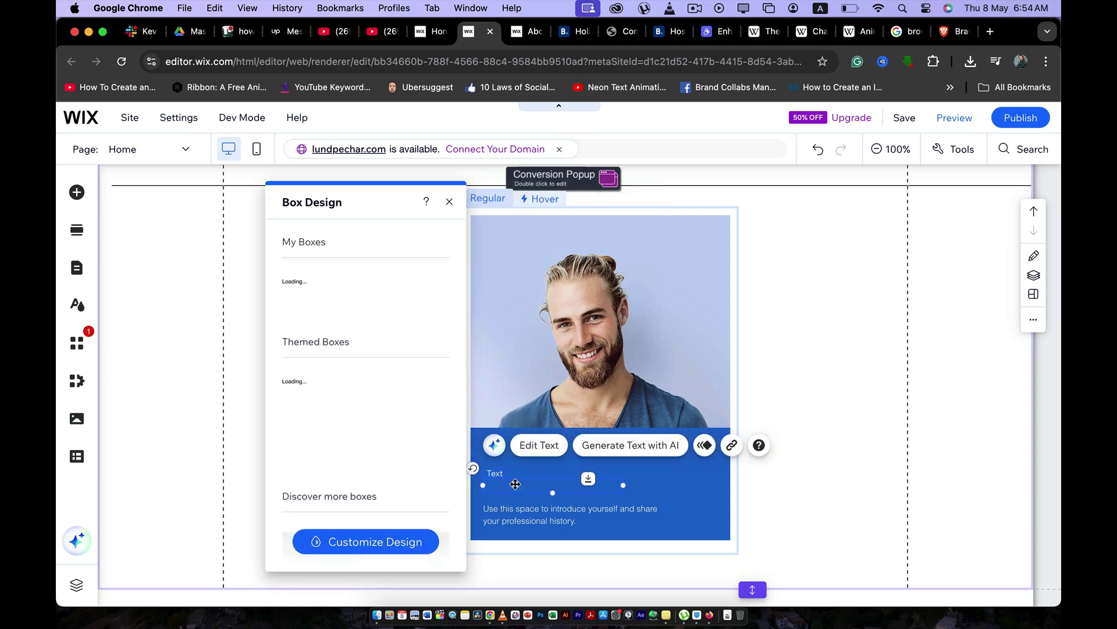
{"action": "key", "text": "Delete"}
{"action": "left_click", "coordinate": [527, 507]}
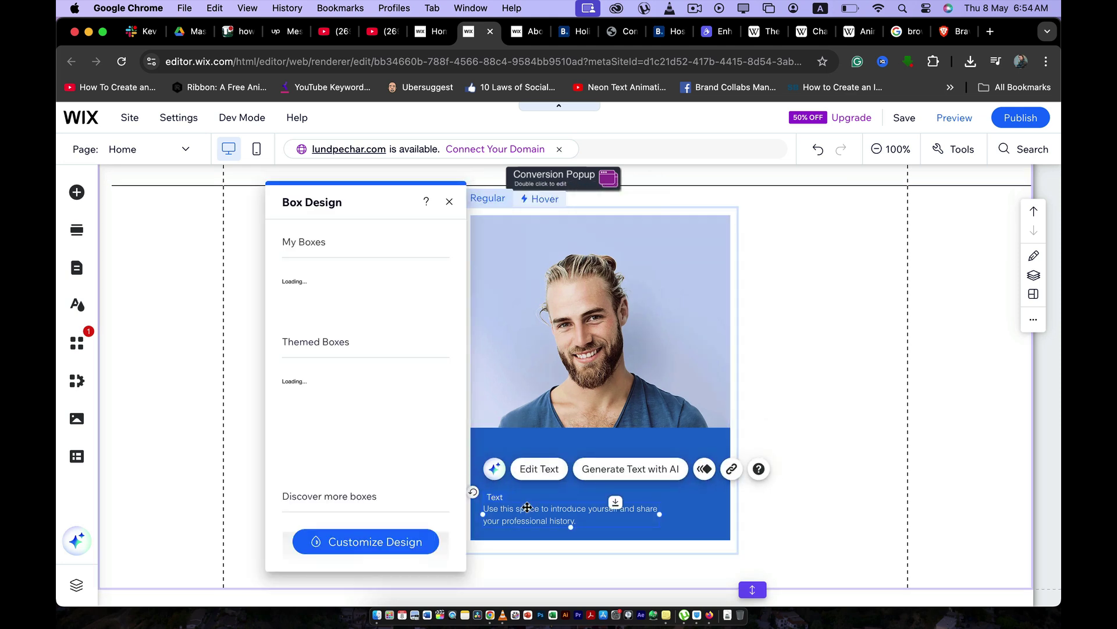
{"action": "key", "text": "Delete"}
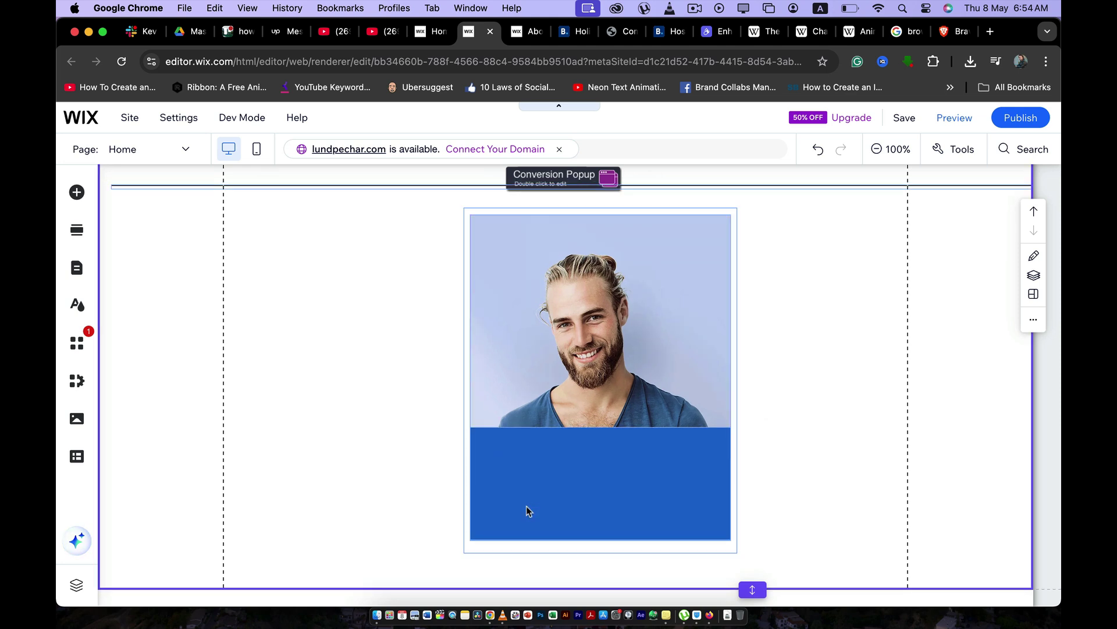
Step: Delete the blue rectangle shape covering the lower part of the portrait box
{"action": "left_click", "coordinate": [561, 455]}
{"action": "left_click", "coordinate": [562, 455]}
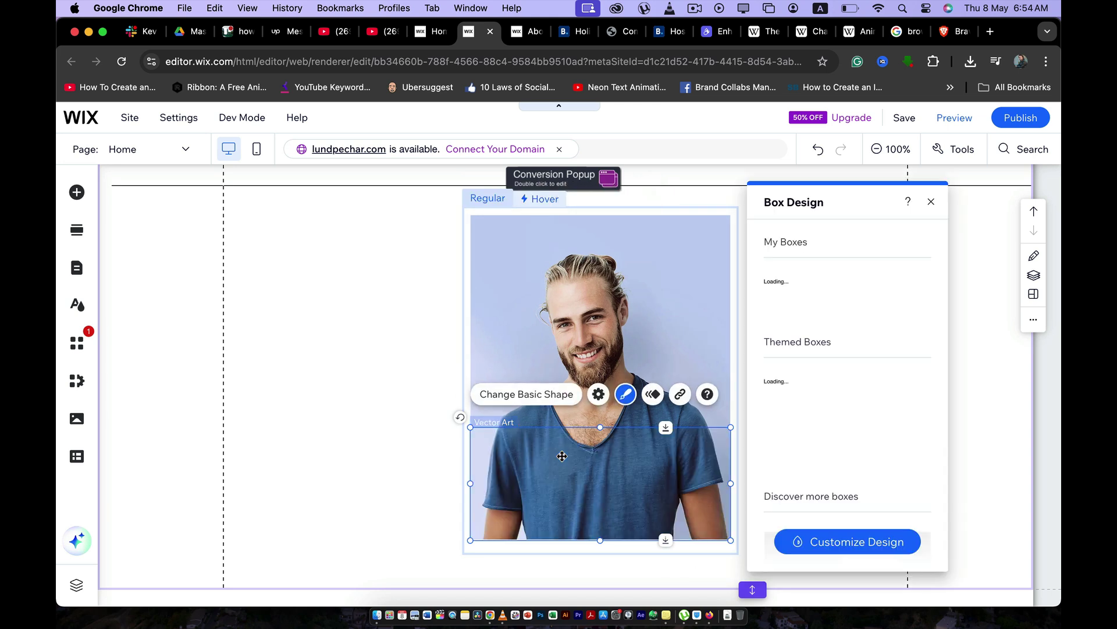
{"action": "key", "text": "Delete"}
Step: Delete the "Read More" button with its arrow from the portrait box's hover state
{"action": "left_click", "coordinate": [598, 384]}
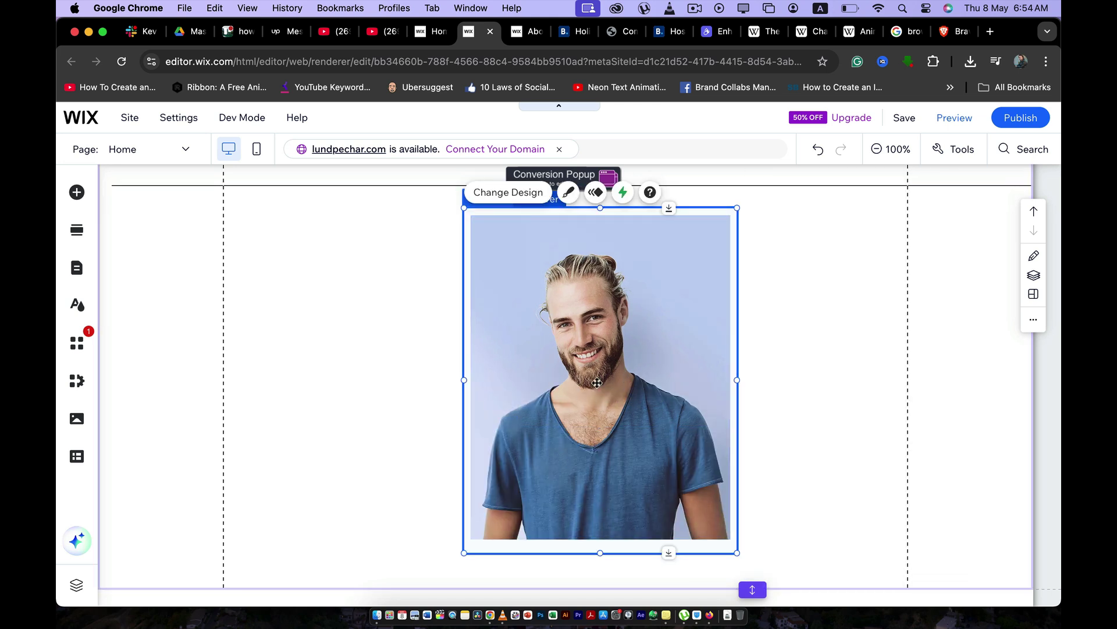
{"action": "scroll", "coordinate": [597, 382], "scroll_direction": "up", "scroll_amount": 1}
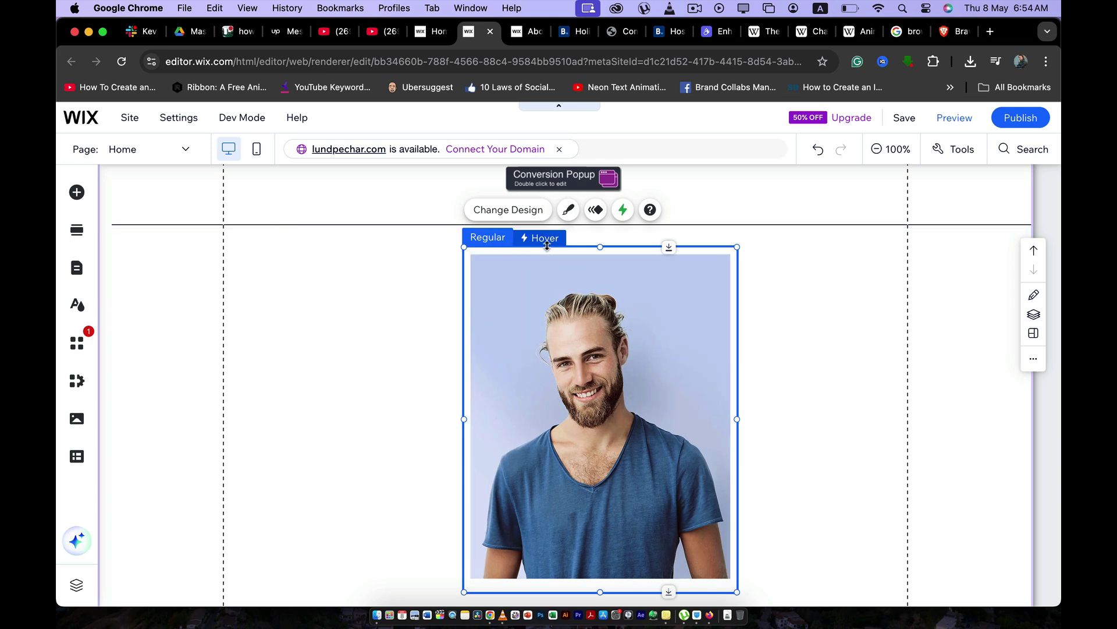
{"action": "scroll", "coordinate": [516, 292], "scroll_direction": "down", "scroll_amount": 1}
{"action": "left_click", "coordinate": [539, 216]}
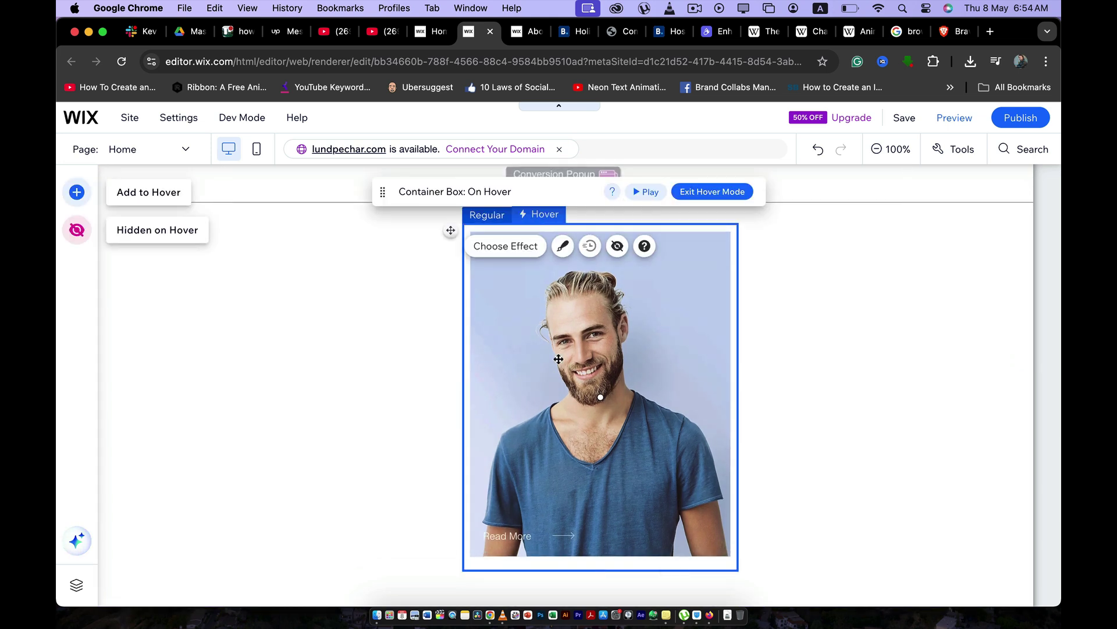
{"action": "left_click", "coordinate": [521, 247]}
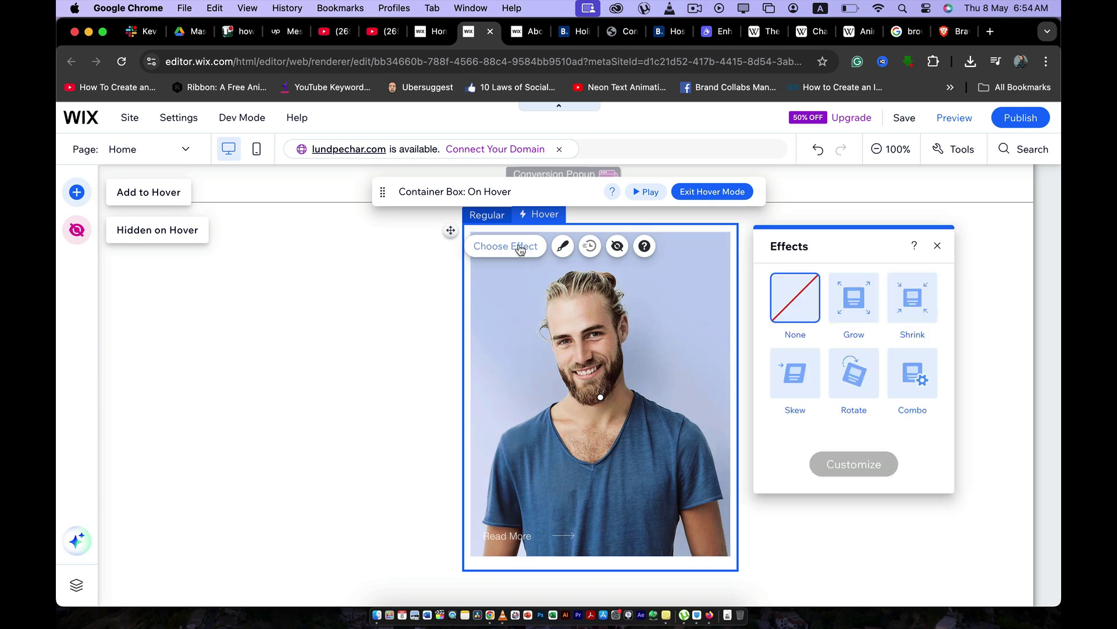
{"action": "left_click", "coordinate": [517, 536]}
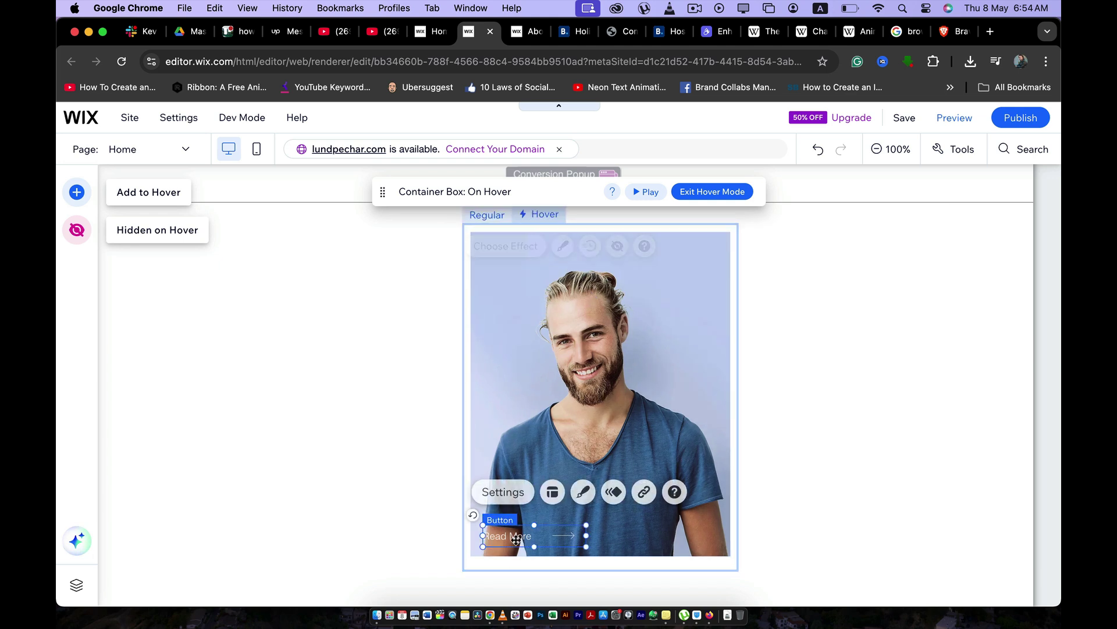
{"action": "left_click", "coordinate": [509, 492]}
{"action": "triple_click", "coordinate": [350, 357]}
{"action": "key", "text": "BackSpace"}
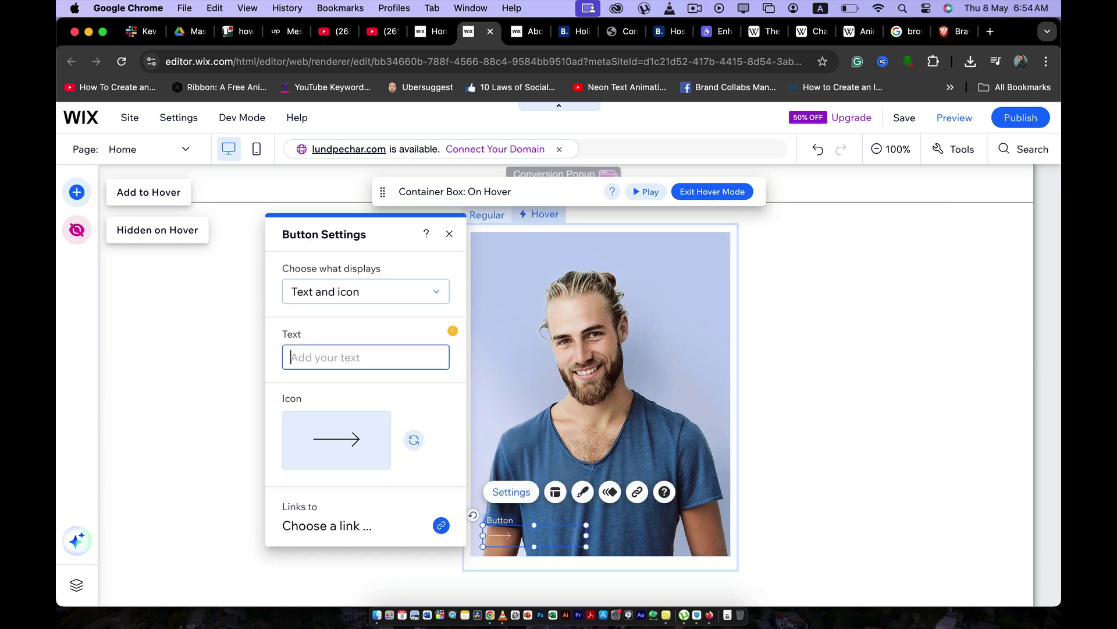
{"action": "left_click", "coordinate": [504, 535]}
{"action": "key", "text": "Delete"}
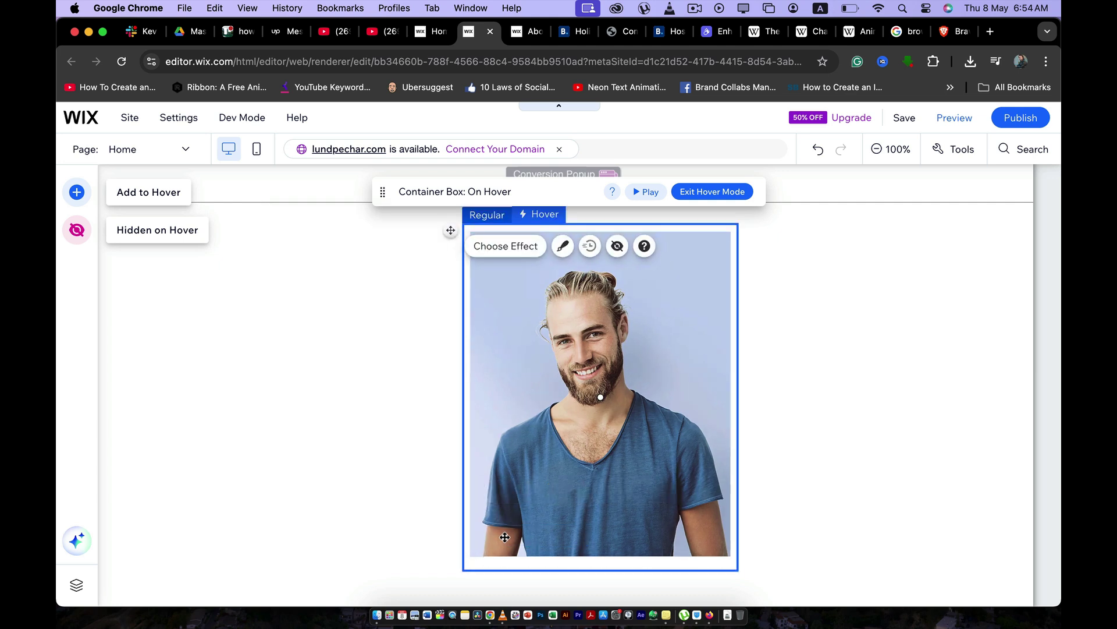
Step: Apply the Grow effect to the portrait box's hover state and set it to grow to 105% from the center
{"action": "left_click", "coordinate": [514, 250]}
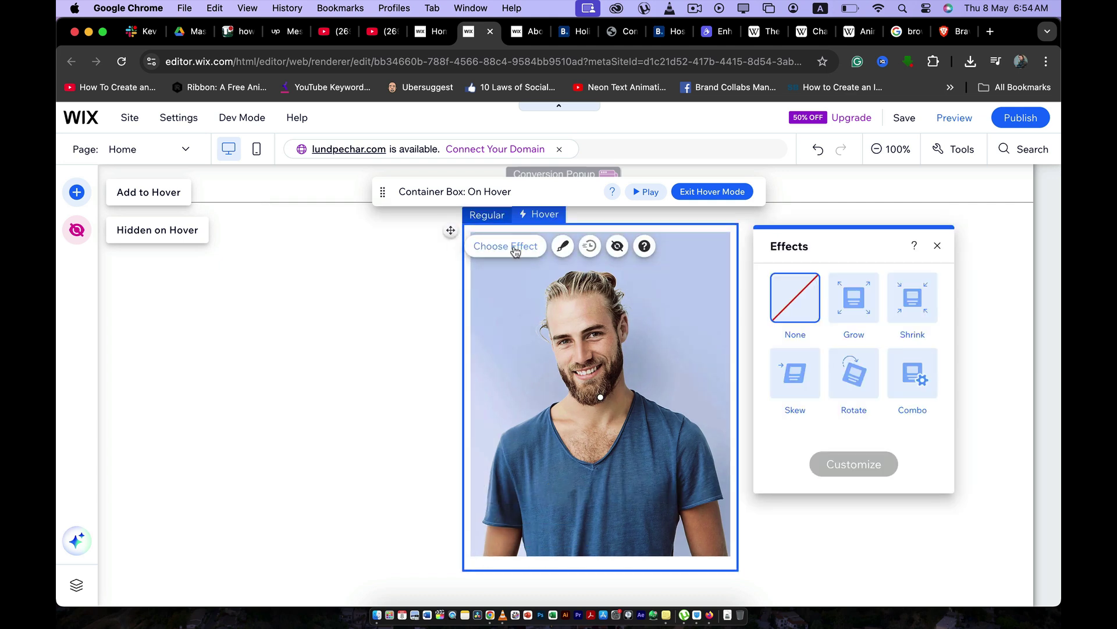
{"action": "left_click", "coordinate": [853, 305]}
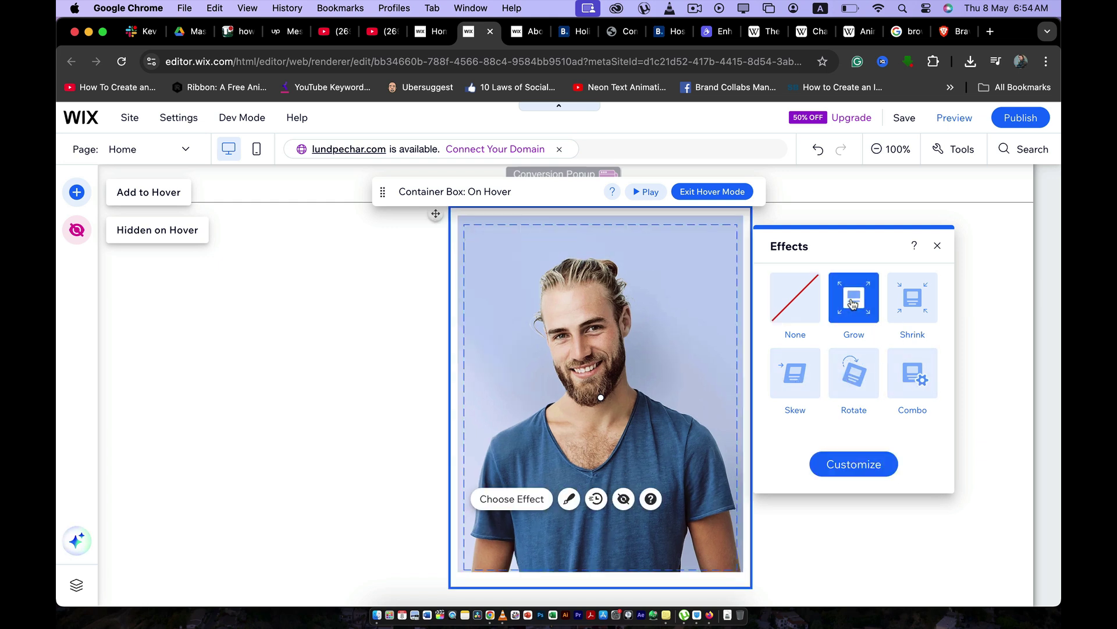
{"action": "left_click", "coordinate": [849, 470]}
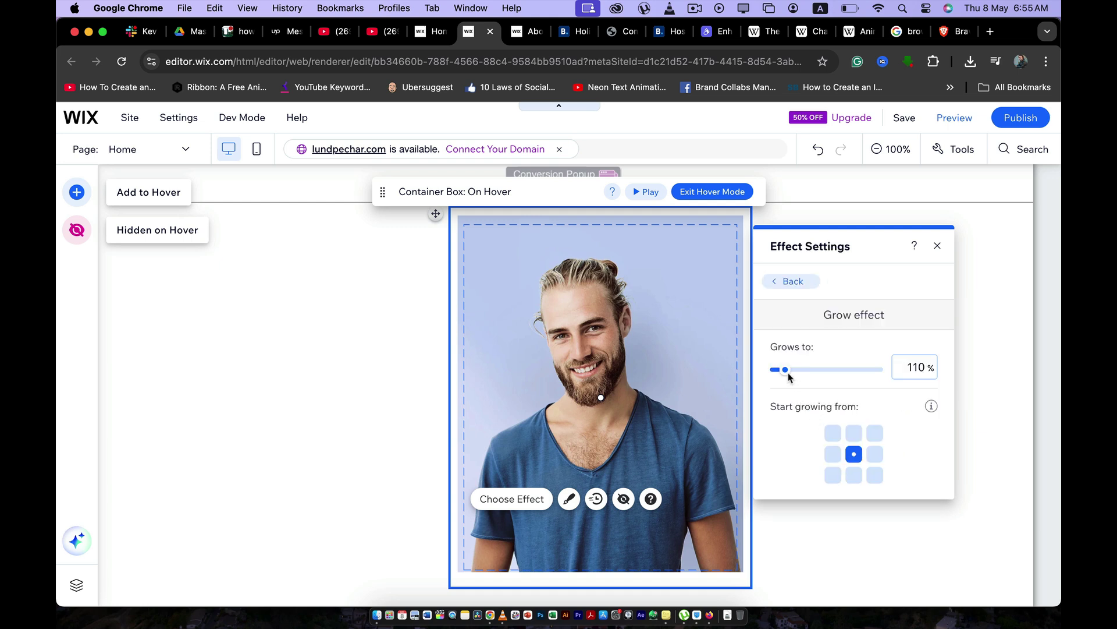
{"action": "left_click_drag", "start_coordinate": [786, 375], "coordinate": [776, 374]}
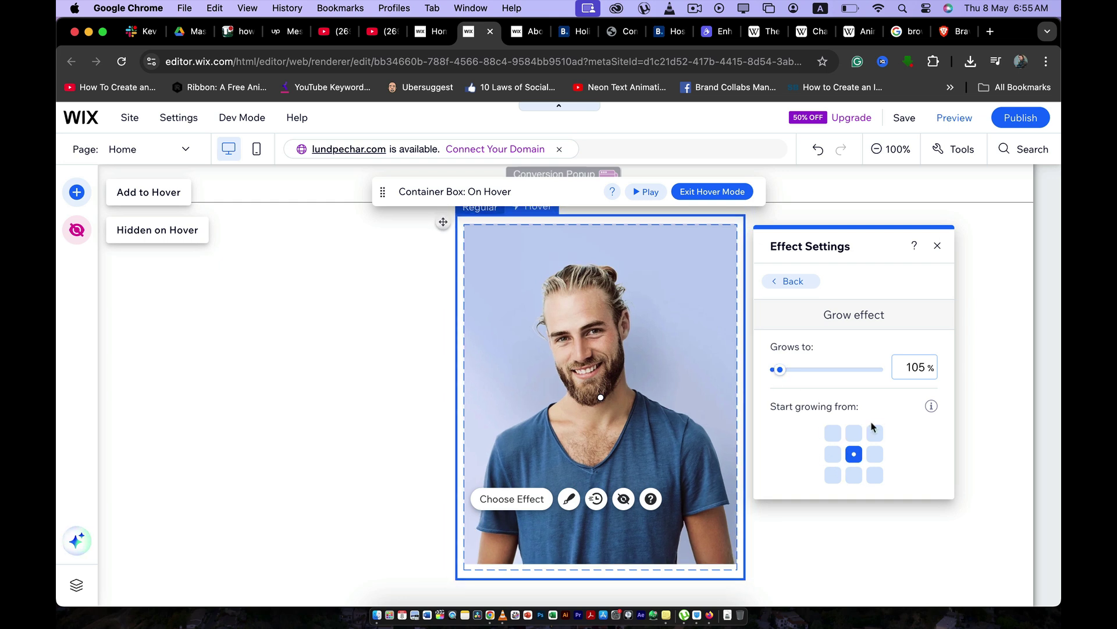
{"action": "left_click", "coordinate": [936, 248]}
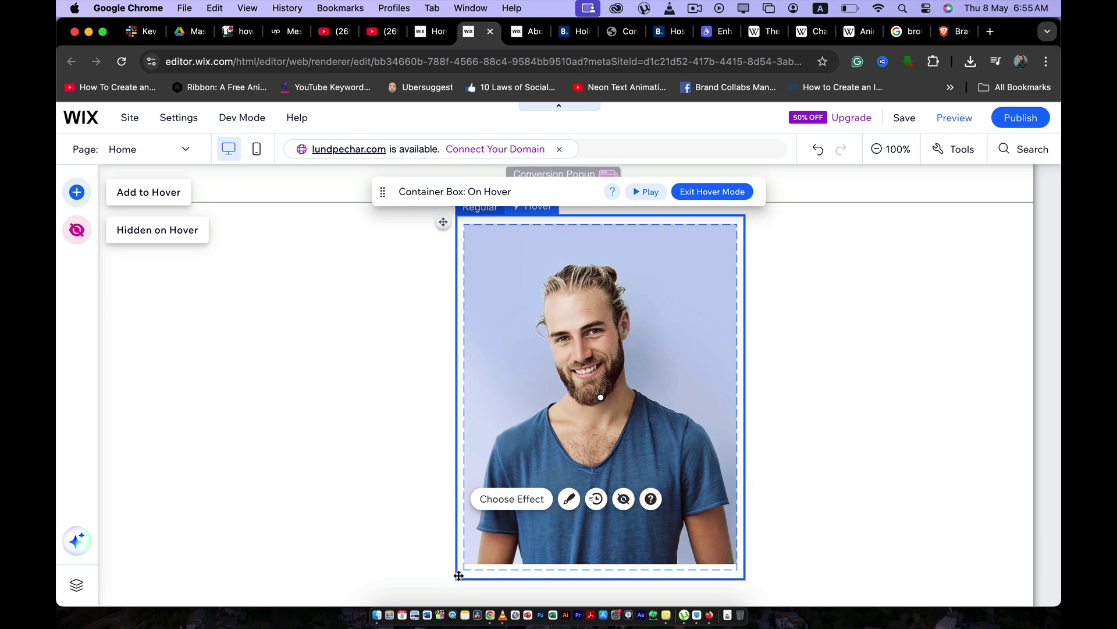
Step: Shrink the portrait box in its regular state so all four sides fit the photo's edges, removing the white border
{"action": "left_click_drag", "start_coordinate": [459, 575], "coordinate": [454, 581]}
{"action": "key", "text": "super+z"}
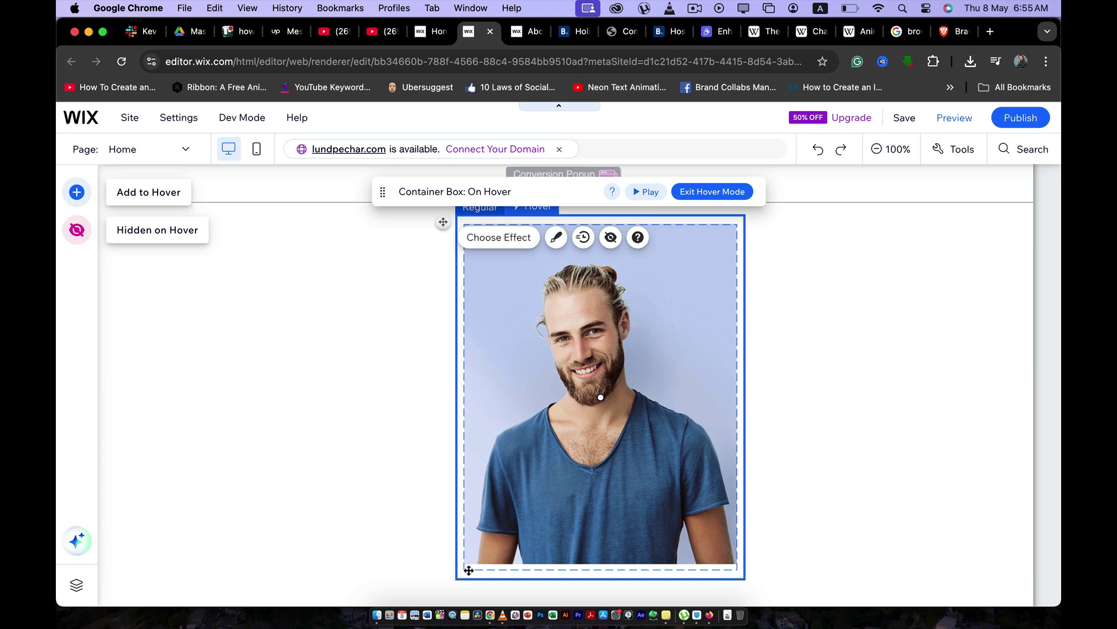
{"action": "left_click", "coordinate": [460, 582]}
{"action": "left_click_drag", "start_coordinate": [465, 569], "coordinate": [474, 543]}
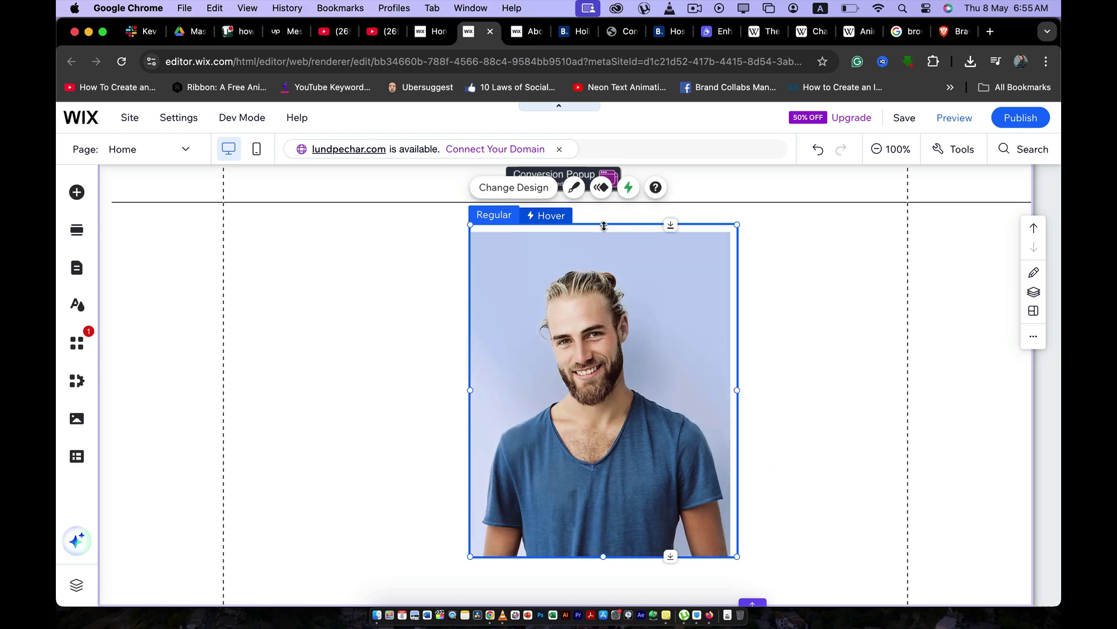
{"action": "left_click_drag", "start_coordinate": [604, 226], "coordinate": [604, 232]}
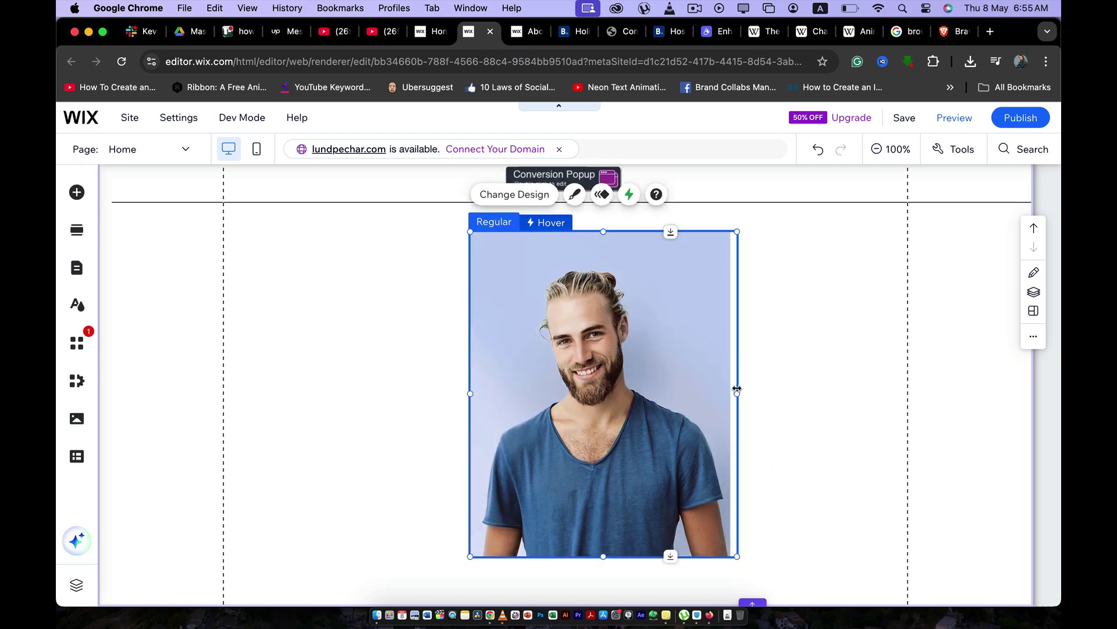
{"action": "left_click_drag", "start_coordinate": [738, 395], "coordinate": [731, 394]}
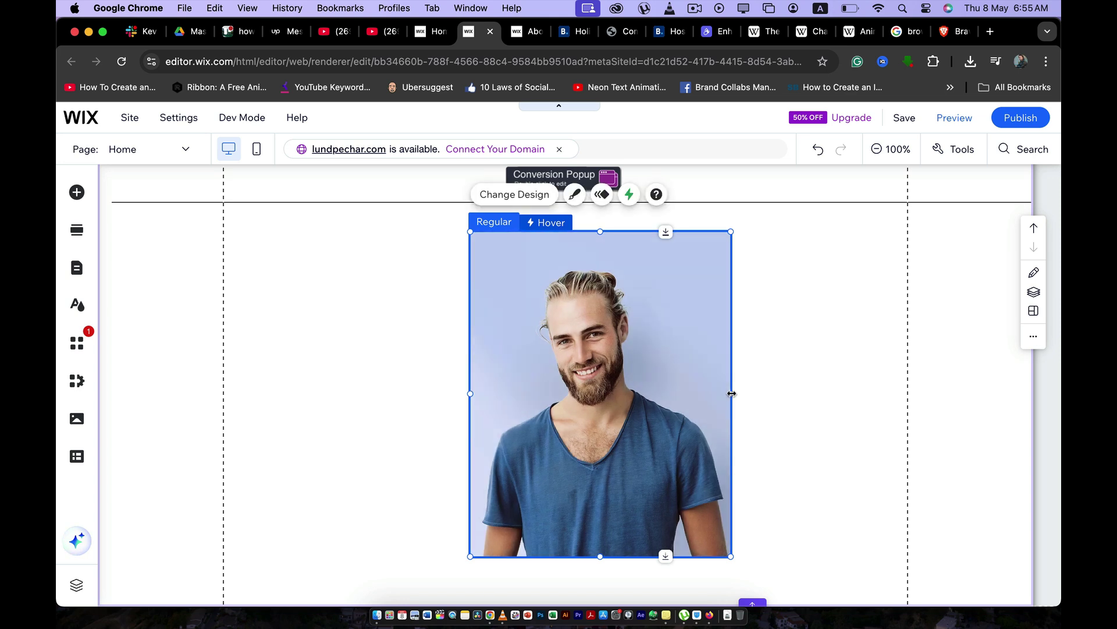
{"action": "left_click", "coordinate": [640, 342]}
Step: Play the portrait box's hover effect several times in hover mode to check the growing animation
{"action": "left_click", "coordinate": [552, 224]}
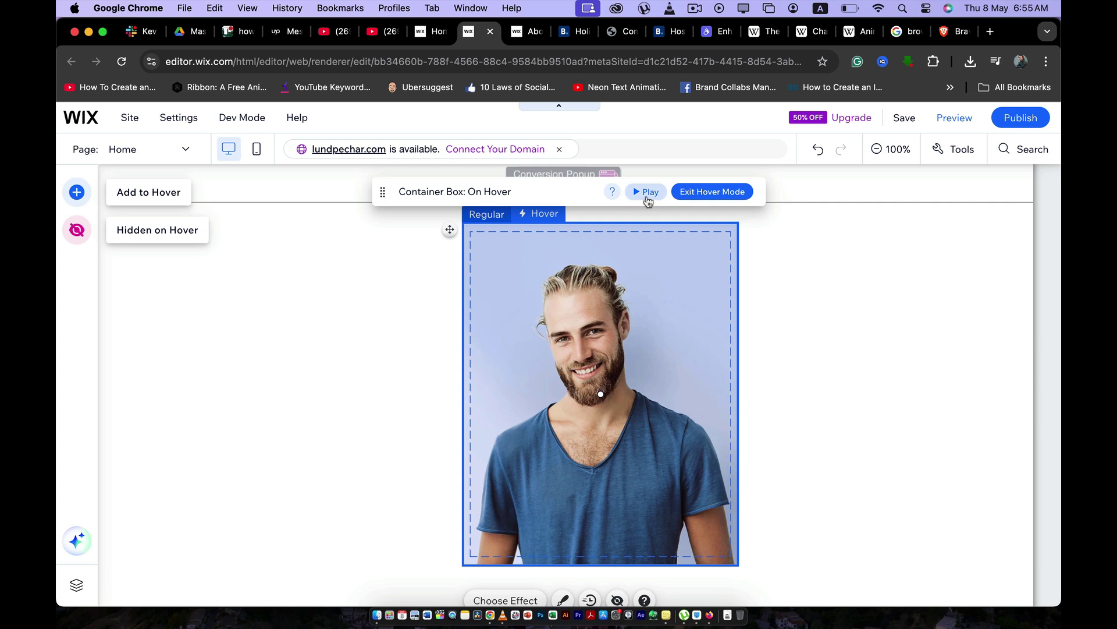
{"action": "left_click", "coordinate": [648, 193]}
{"action": "left_click", "coordinate": [649, 198]}
{"action": "left_click", "coordinate": [648, 198]}
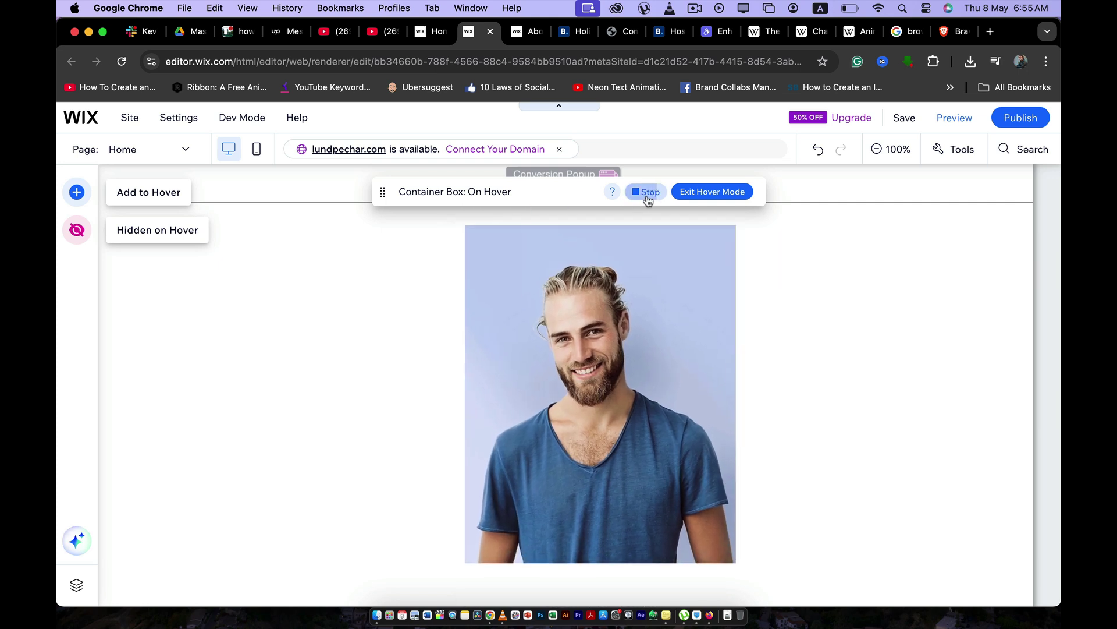
{"action": "left_click", "coordinate": [648, 198]}
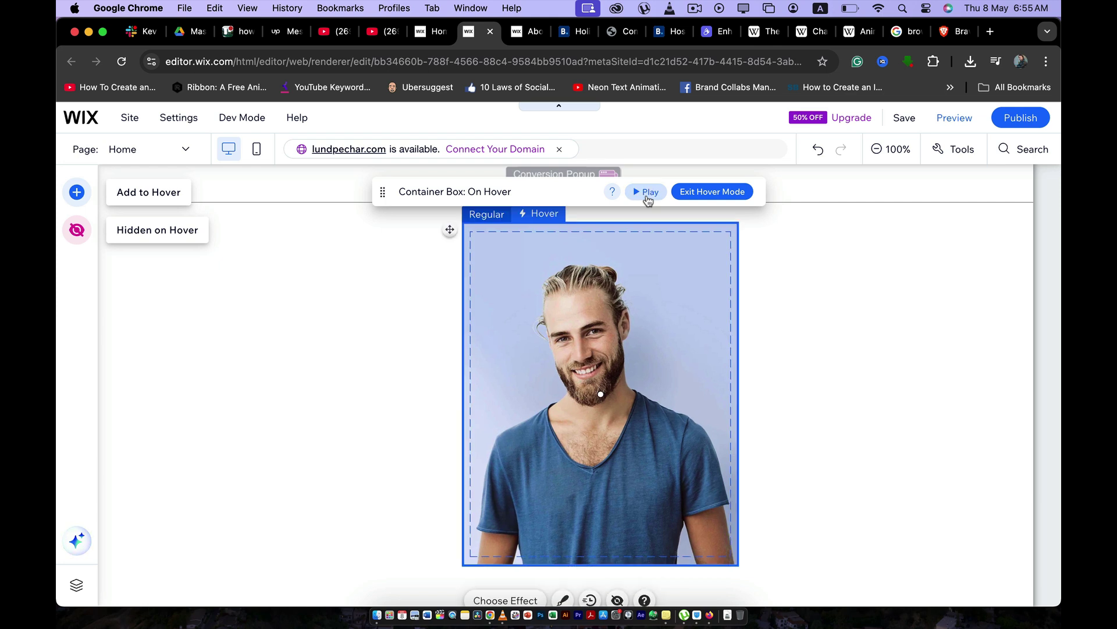
{"action": "left_click", "coordinate": [648, 198]}
{"action": "left_click", "coordinate": [648, 198]}
{"action": "left_click", "coordinate": [648, 197]}
{"action": "left_click", "coordinate": [648, 197]}
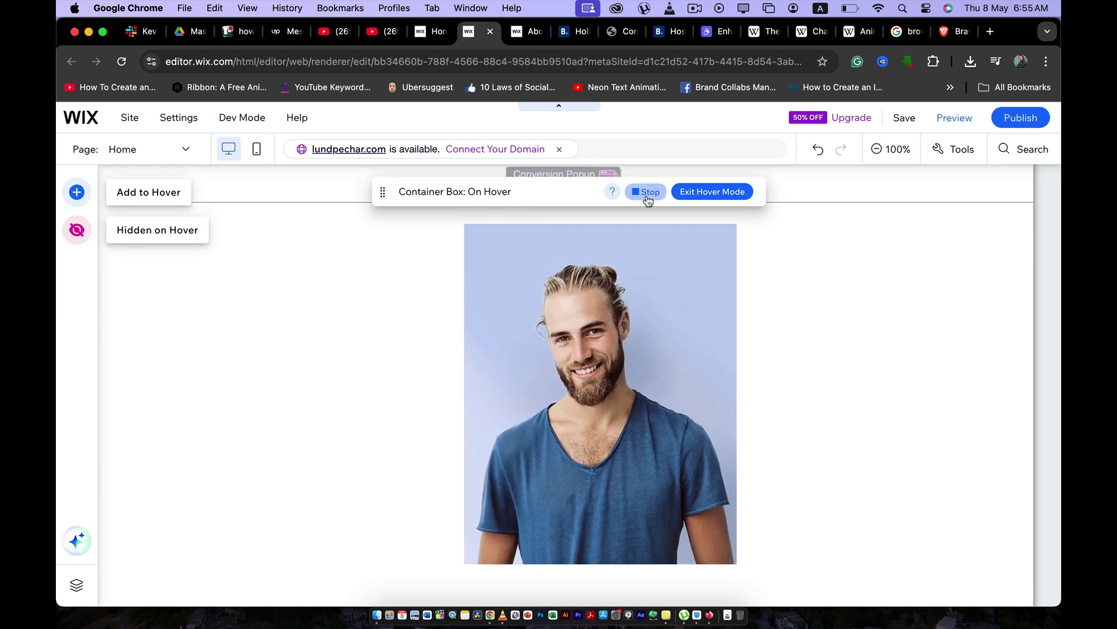
{"action": "left_click", "coordinate": [648, 197]}
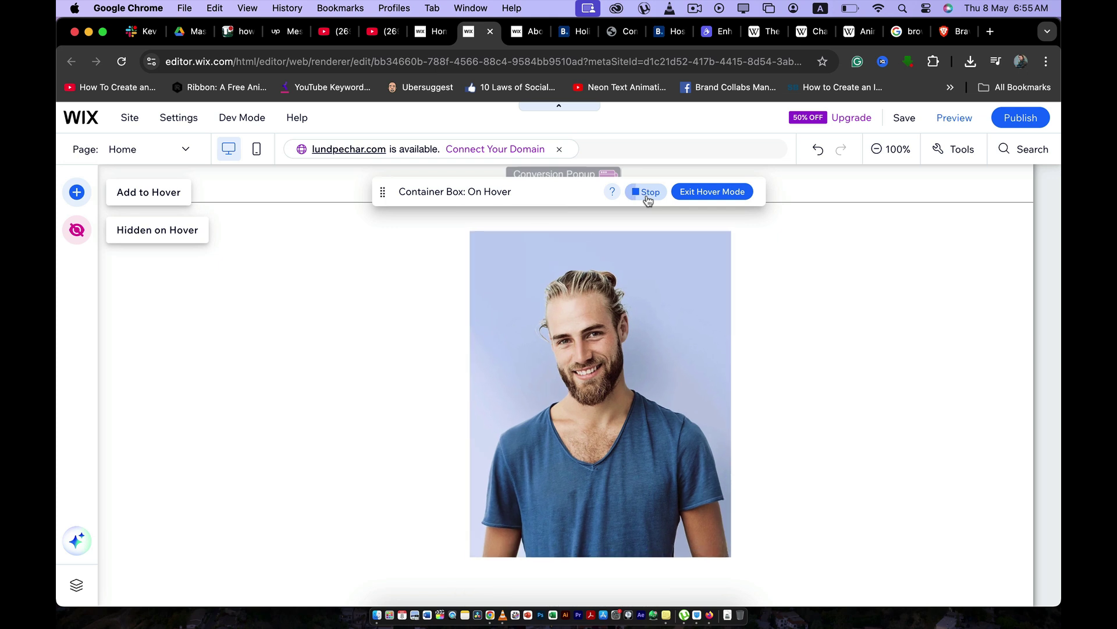
Step: Preview the site, dismiss the email popup to check the portrait box's hover effect, and return to the editor
{"action": "left_click", "coordinate": [946, 121]}
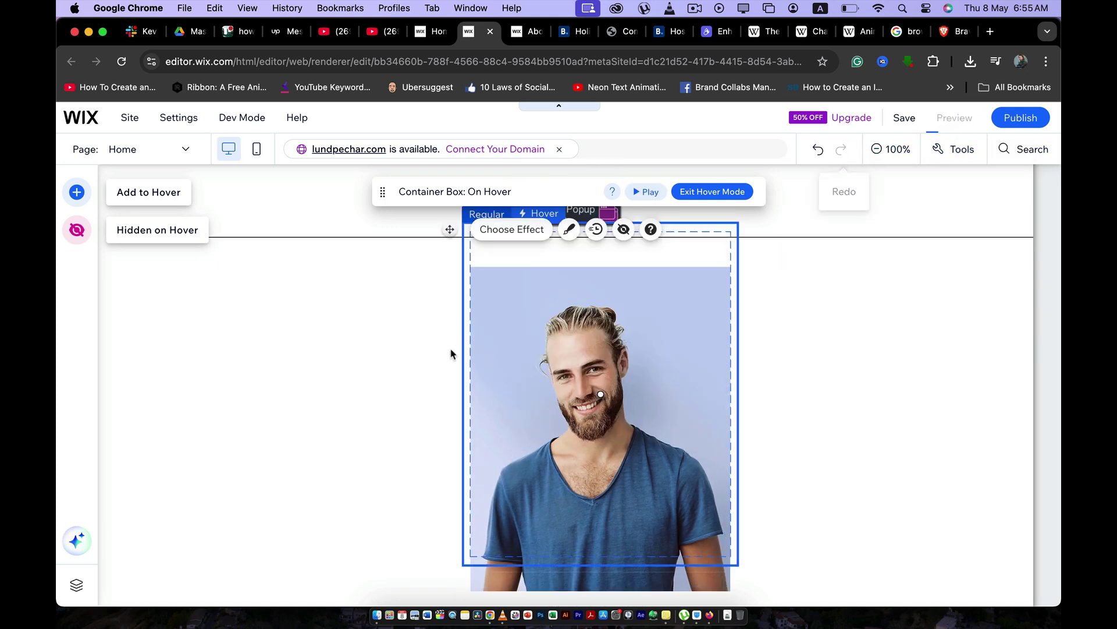
{"action": "scroll", "coordinate": [586, 327], "scroll_direction": "down", "scroll_amount": 2}
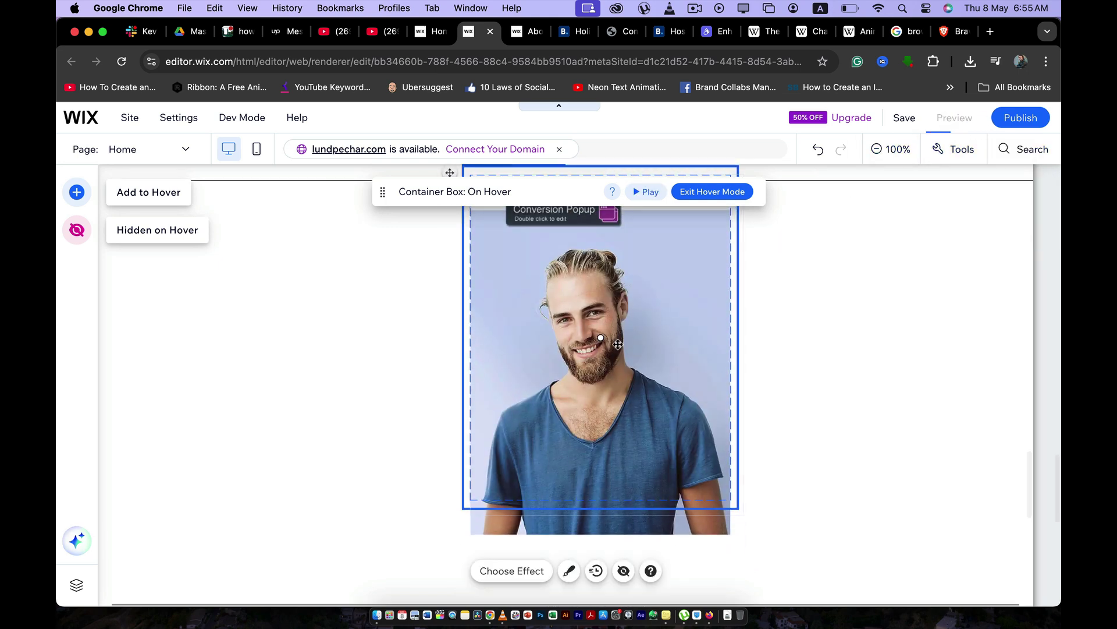
{"action": "scroll", "coordinate": [631, 352], "scroll_direction": "up", "scroll_amount": 2}
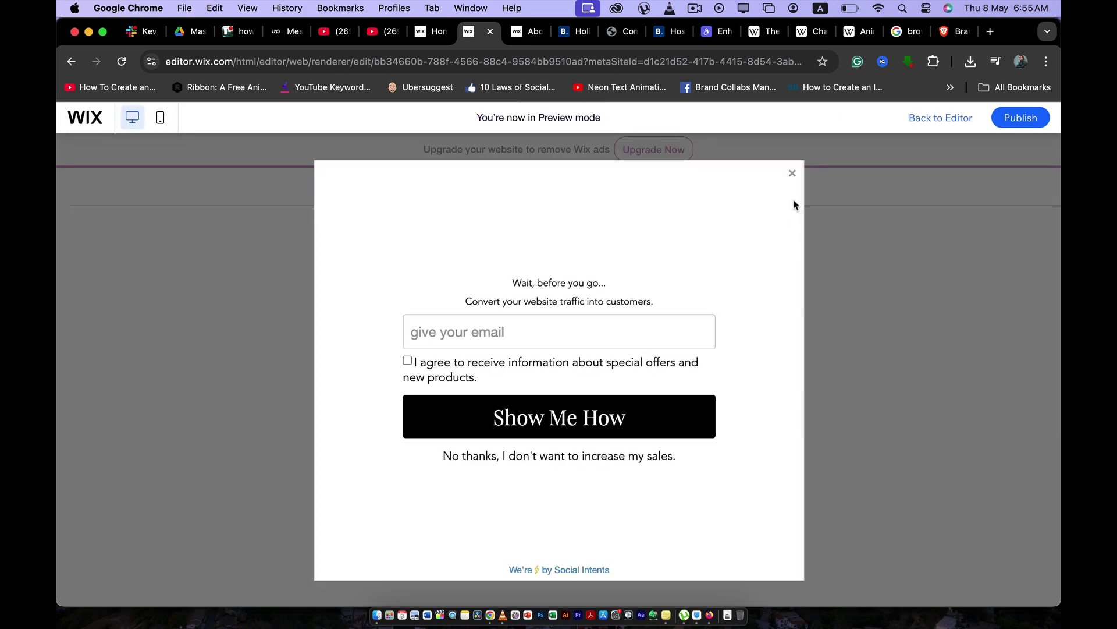
{"action": "left_click", "coordinate": [793, 174]}
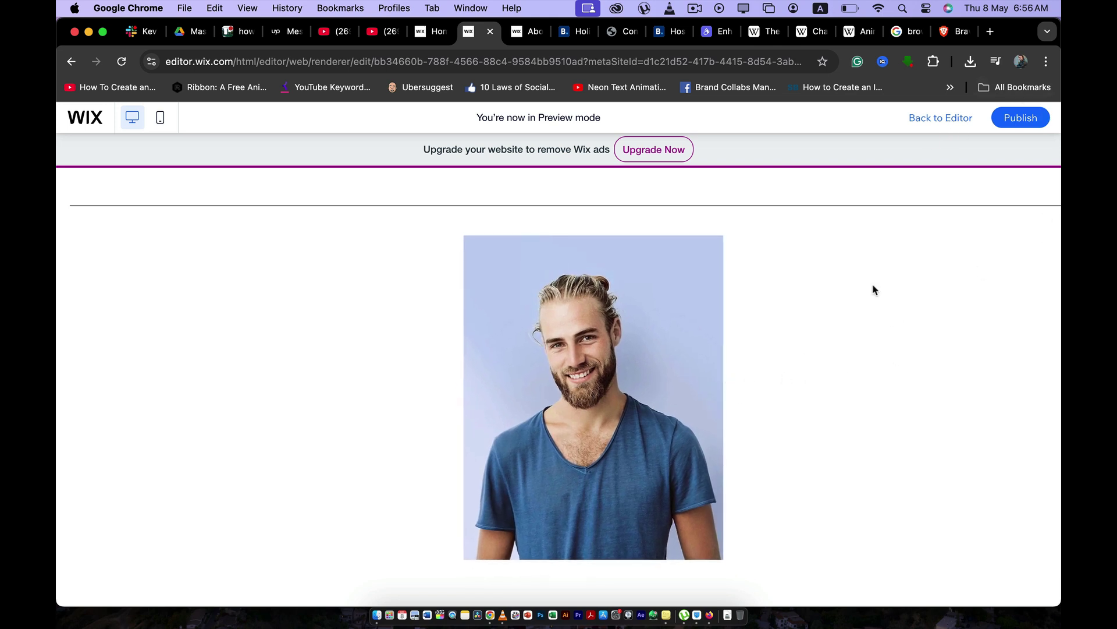
{"action": "left_click", "coordinate": [943, 123]}
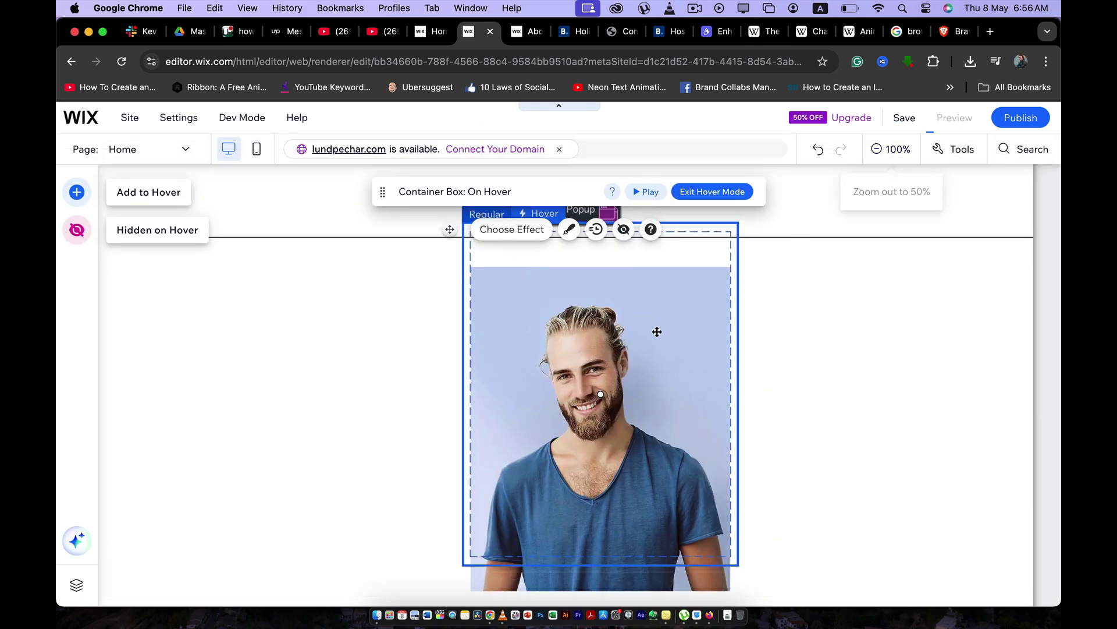